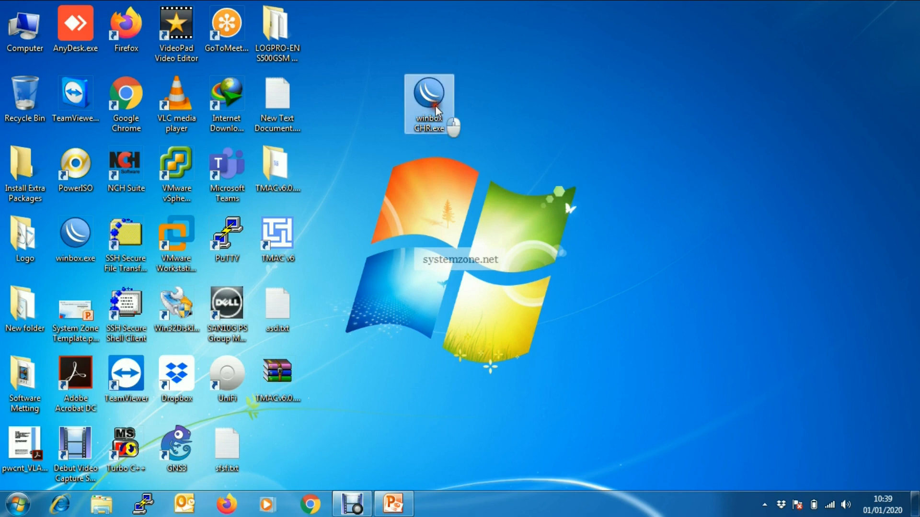
Step: Connect to the CHR at 192.168.70.4 from Neighbors and maximize the session
{"action": "left_click_drag", "start_coordinate": [344, 30], "coordinate": [354, 29]}
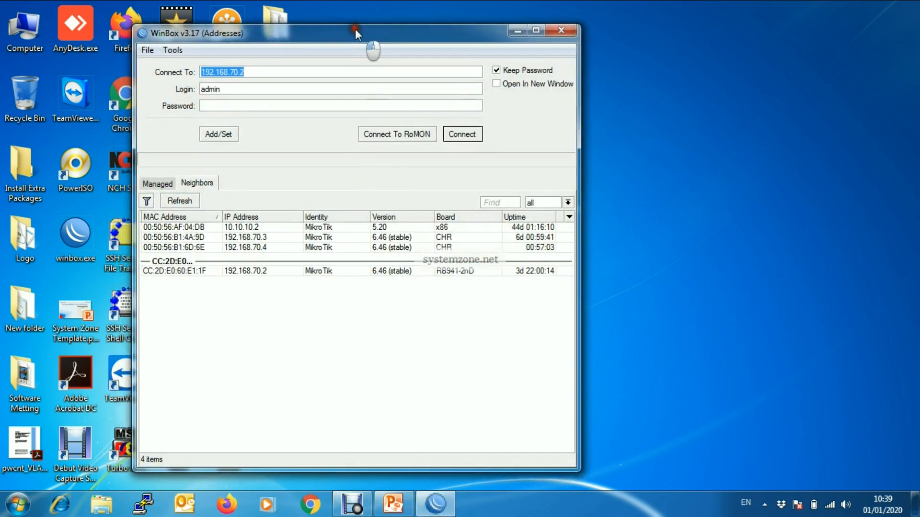
{"action": "left_click", "coordinate": [260, 247]}
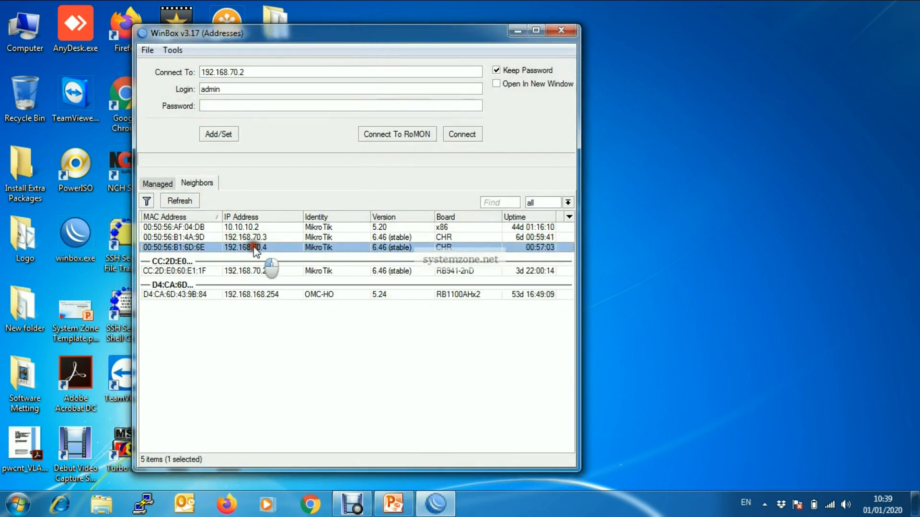
{"action": "left_click", "coordinate": [462, 133]}
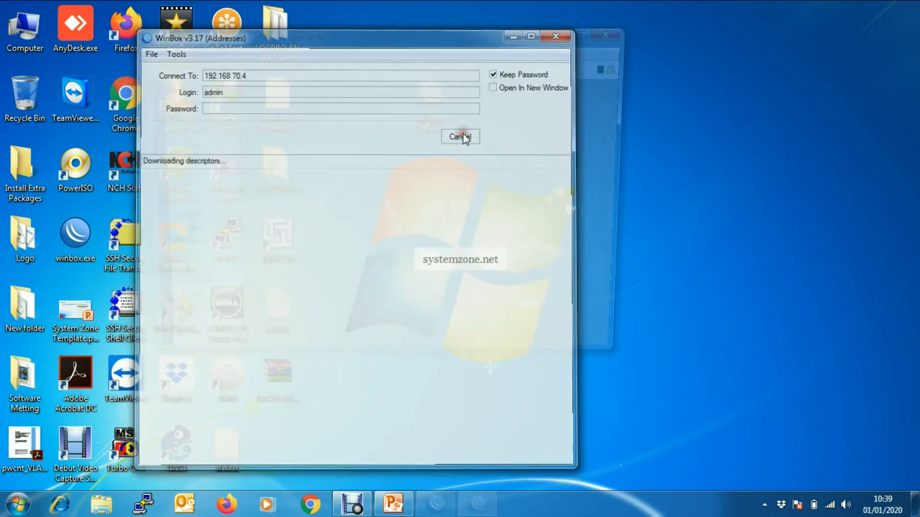
{"action": "left_click", "coordinate": [591, 30]}
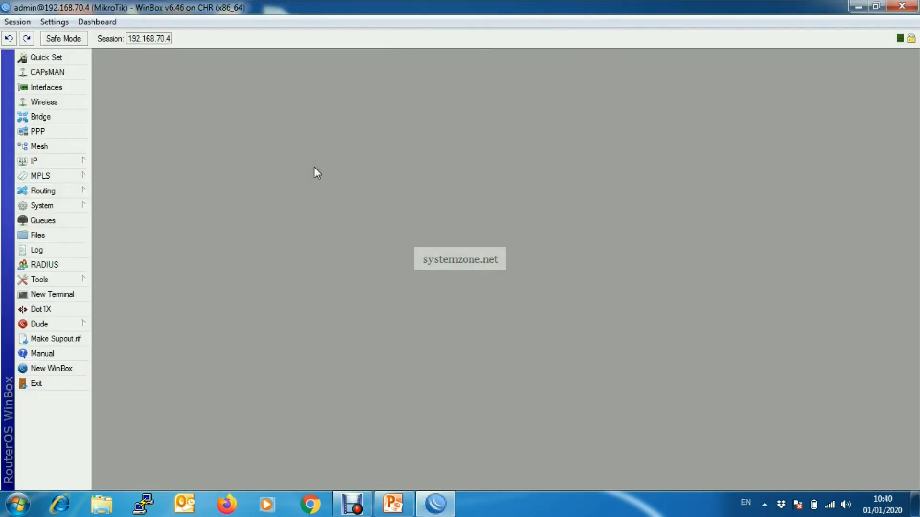
Step: Open the Package List and look through the advanced-tools, dhcp and hotspot packages
{"action": "left_click", "coordinate": [76, 209]}
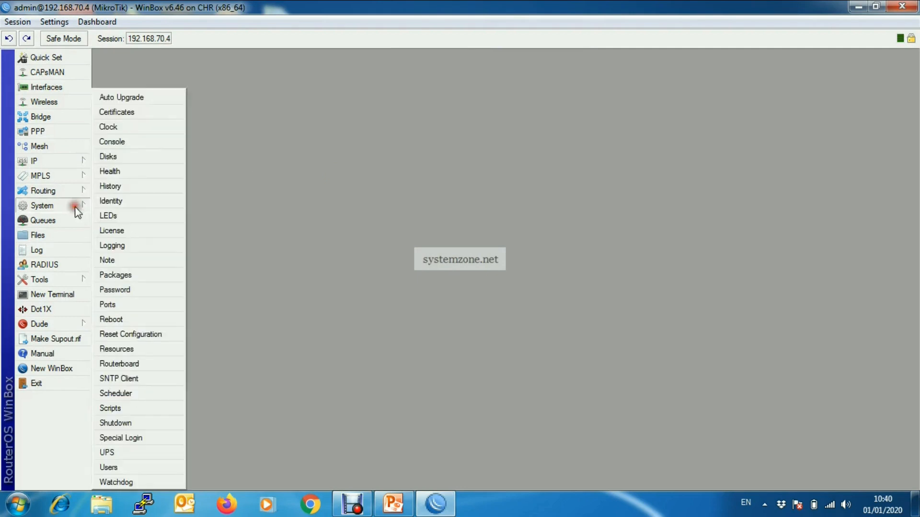
{"action": "left_click", "coordinate": [153, 273]}
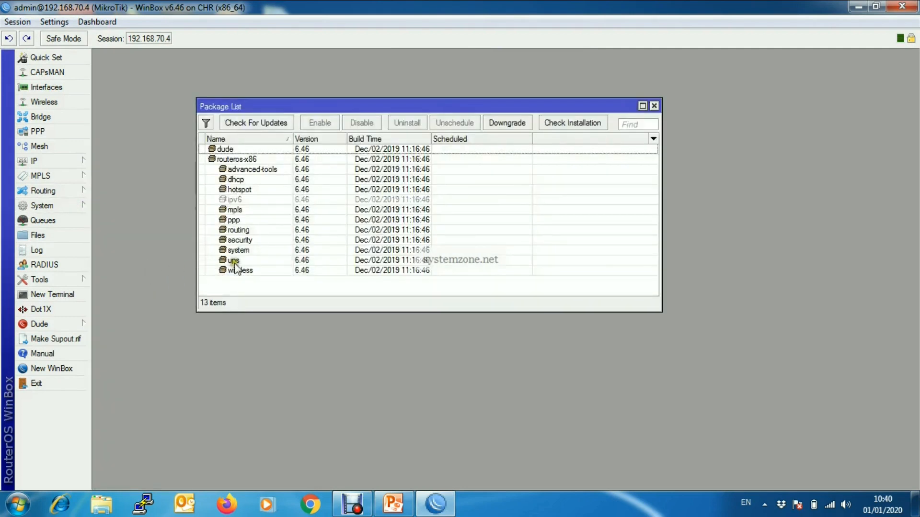
{"action": "left_click", "coordinate": [297, 170]}
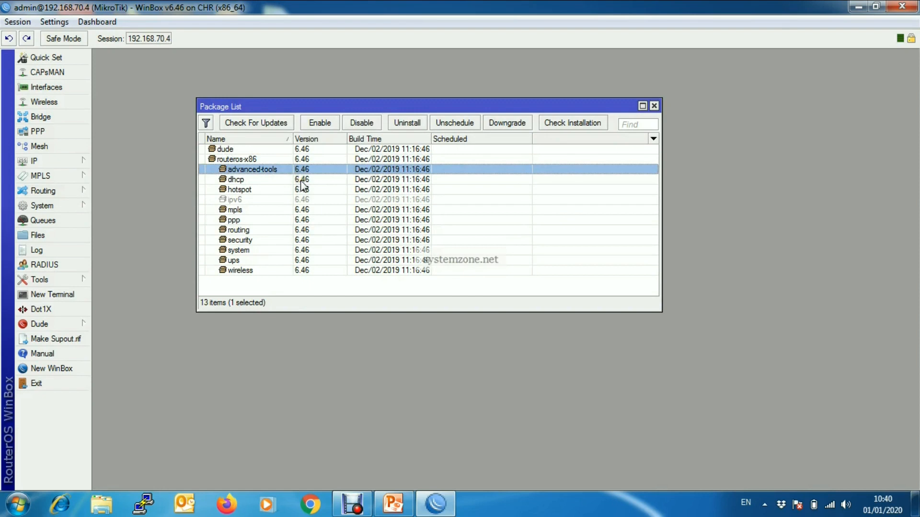
{"action": "left_click", "coordinate": [301, 179]}
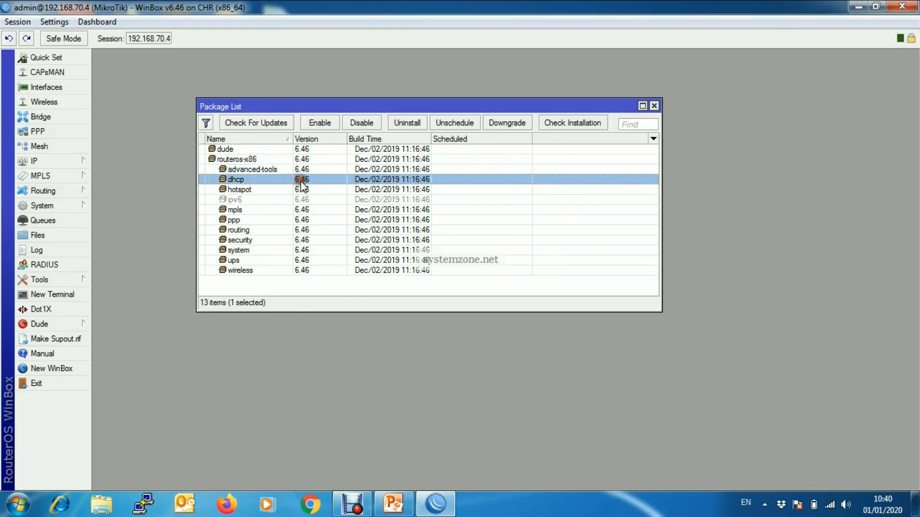
{"action": "left_click", "coordinate": [302, 189]}
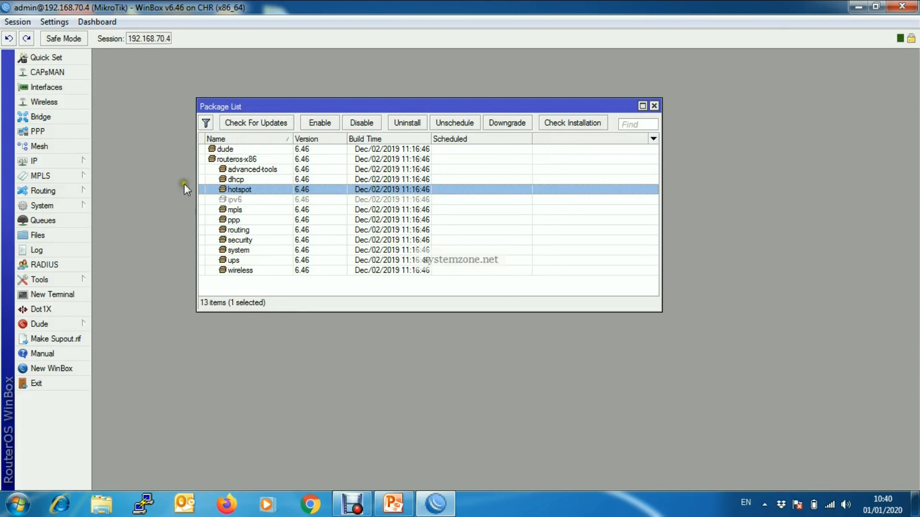
Step: Open the router's Resources summary from the System menu
{"action": "left_click", "coordinate": [84, 210]}
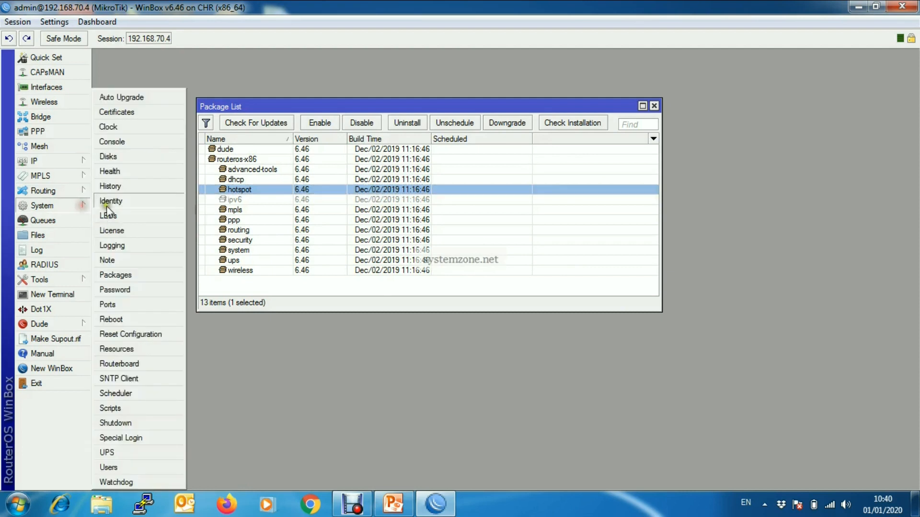
{"action": "left_click", "coordinate": [142, 277]}
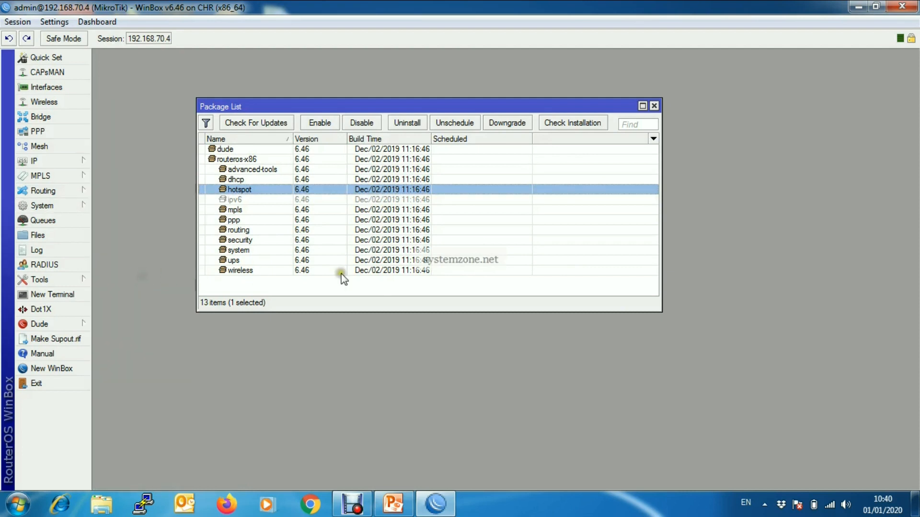
{"action": "left_click", "coordinate": [71, 206]}
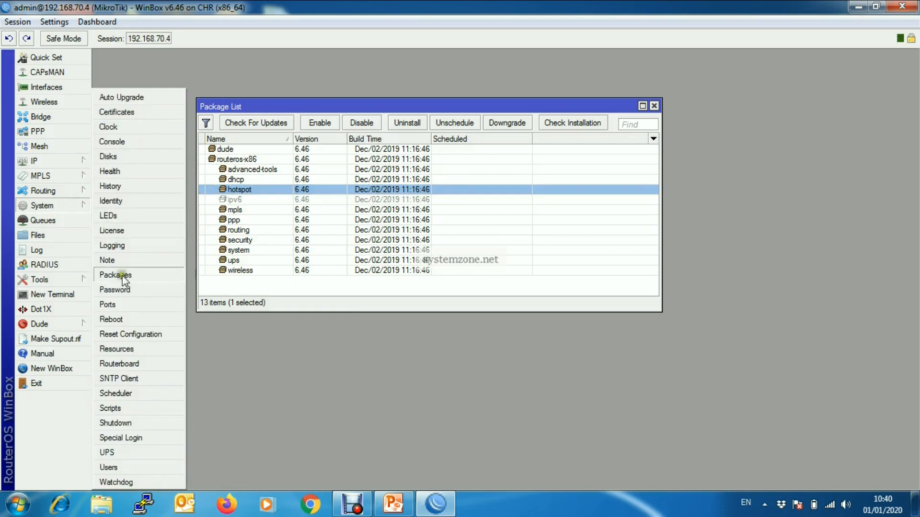
{"action": "left_click", "coordinate": [122, 350]}
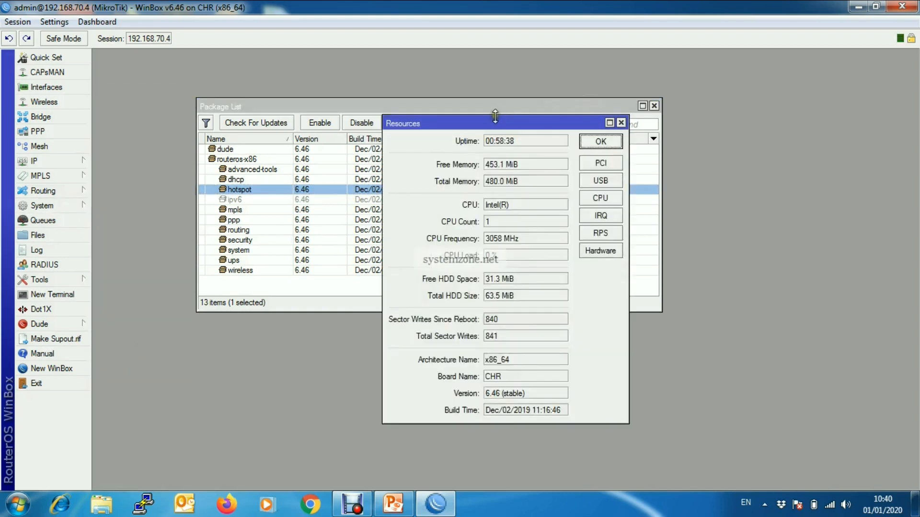
Step: Confirm architecture x86_64, board CHR and version 6.46 stable, close Resources, and minimize WinBox
{"action": "left_click_drag", "start_coordinate": [497, 120], "coordinate": [492, 91]}
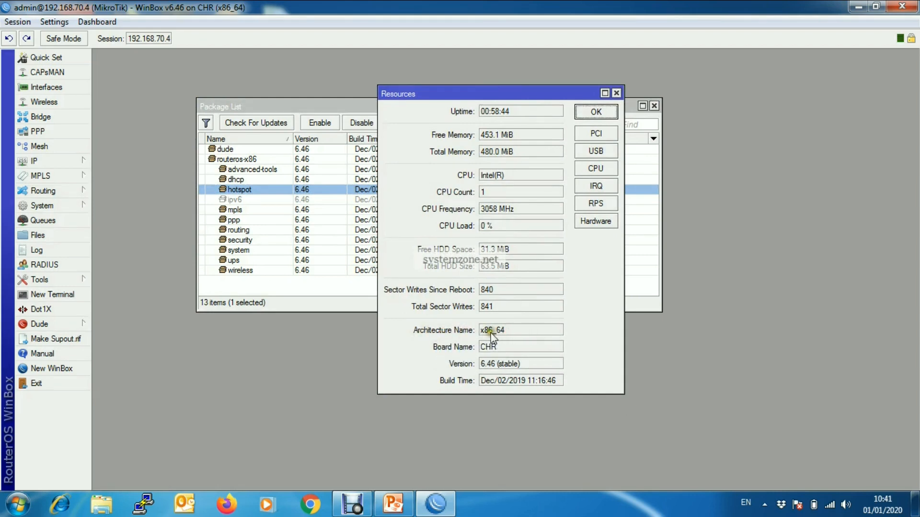
{"action": "left_click", "coordinate": [507, 333]}
{"action": "left_click", "coordinate": [486, 351]}
{"action": "left_click", "coordinate": [494, 374]}
{"action": "left_click", "coordinate": [616, 94]}
{"action": "left_click_drag", "start_coordinate": [604, 106], "coordinate": [602, 98]}
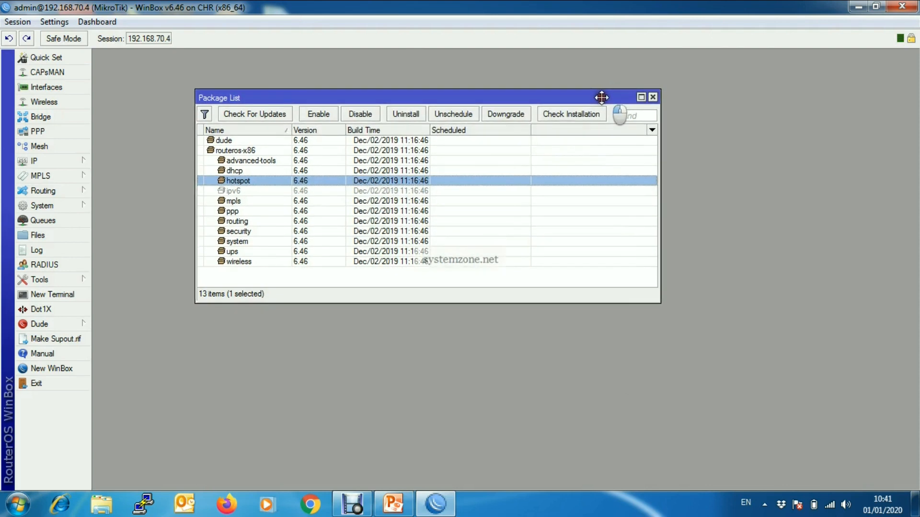
{"action": "left_click", "coordinate": [858, 8]}
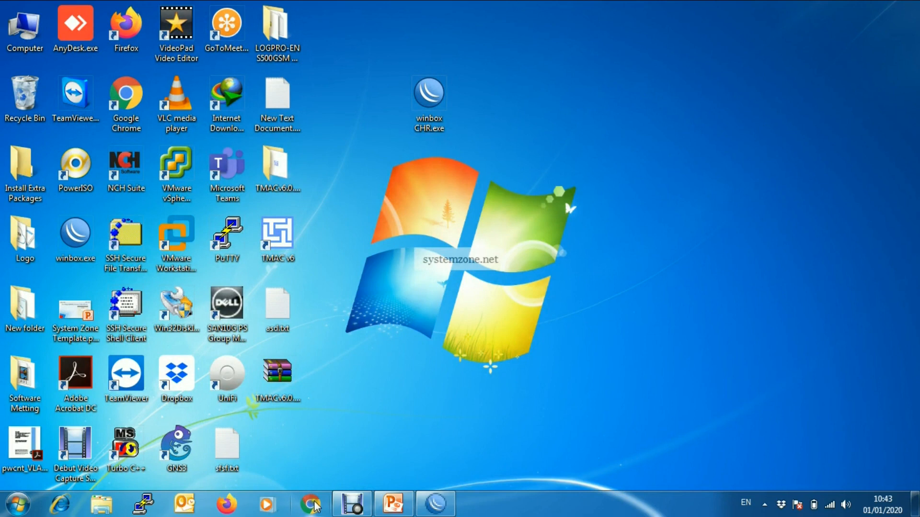
Step: Go to mikrotik.com in Chrome and open Software > Download archive
{"action": "left_click", "coordinate": [312, 507]}
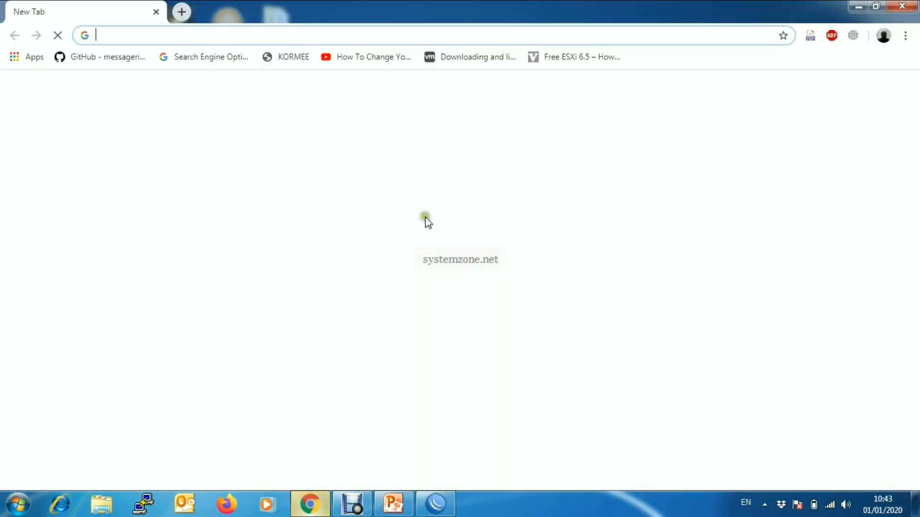
{"action": "left_click", "coordinate": [415, 35]}
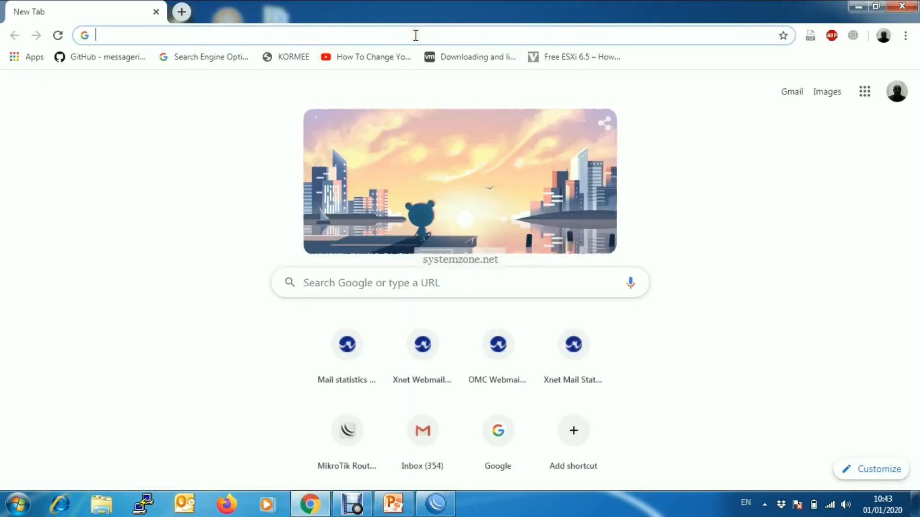
{"action": "type", "text": "mikrotik"}
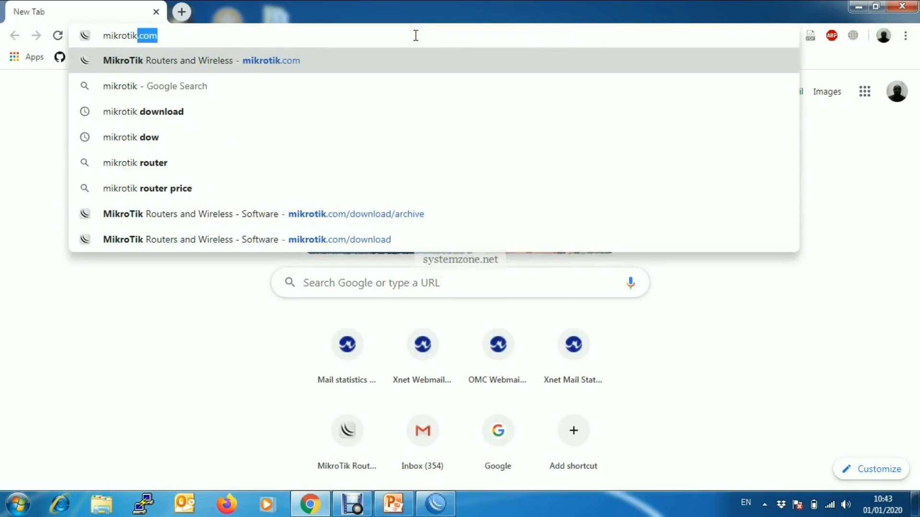
{"action": "type", "text": ".com"}
{"action": "key", "text": "Return"}
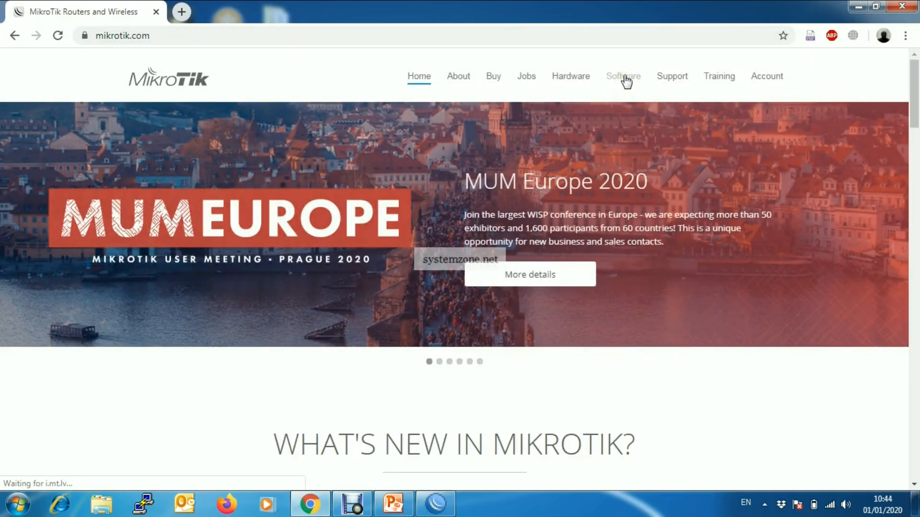
{"action": "left_click", "coordinate": [624, 78]}
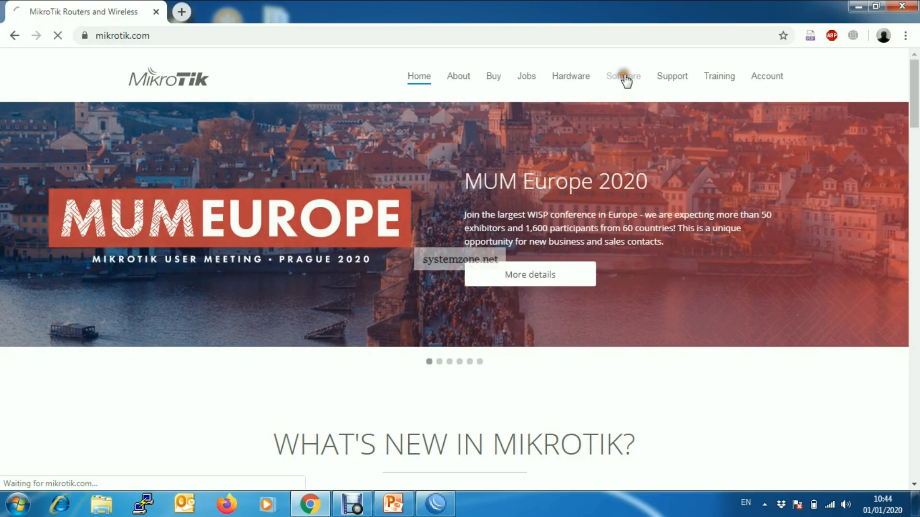
{"action": "left_click", "coordinate": [576, 120]}
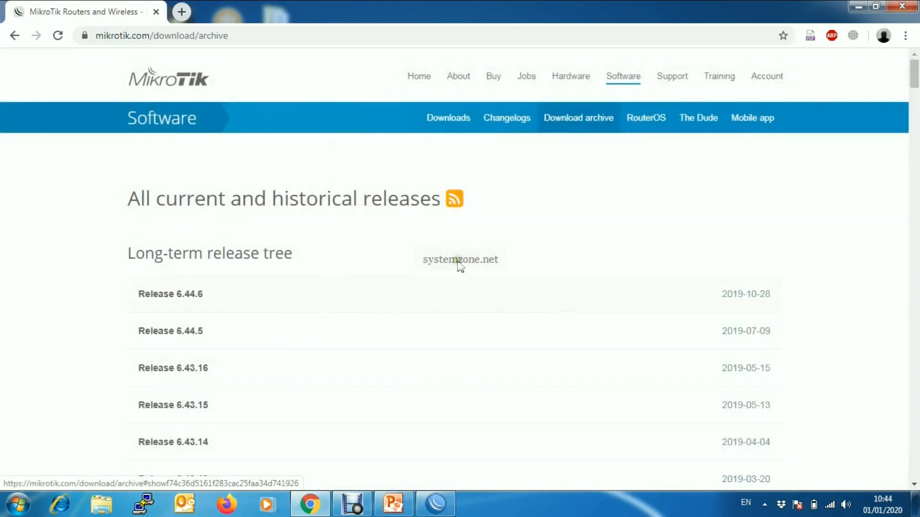
Step: Download all_packages-x86-6.46.zip from the Release 6.46 entry
{"action": "left_click_drag", "start_coordinate": [914, 81], "coordinate": [913, 148]}
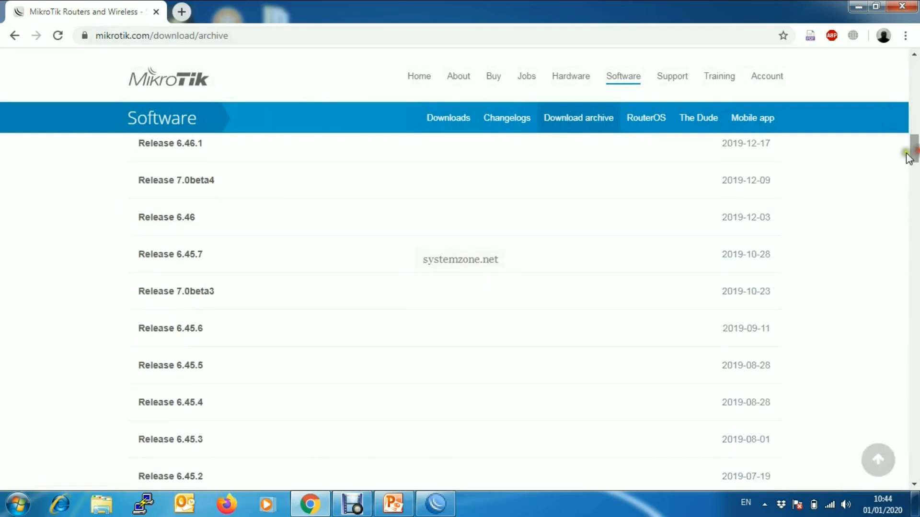
{"action": "left_click", "coordinate": [188, 217]}
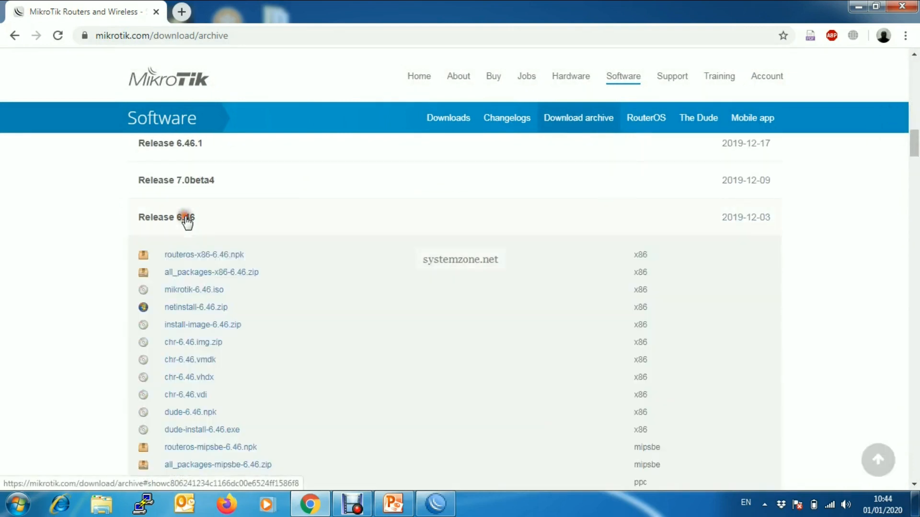
{"action": "left_click", "coordinate": [232, 273]}
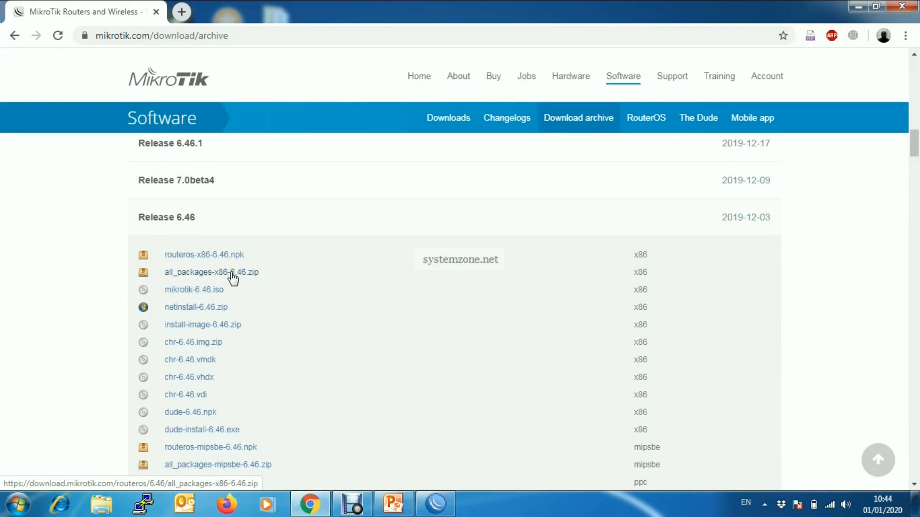
{"action": "left_click", "coordinate": [231, 272]}
{"action": "left_click", "coordinate": [232, 273]}
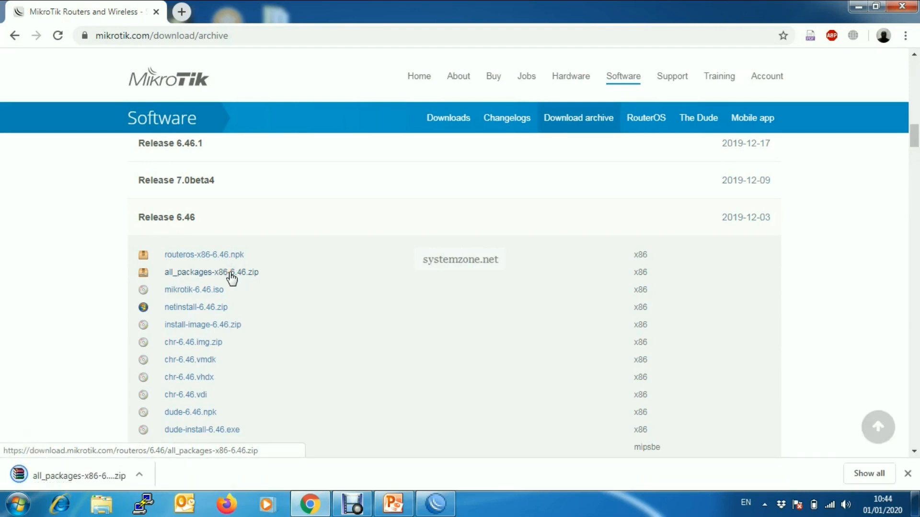
{"action": "right_click", "coordinate": [93, 477]}
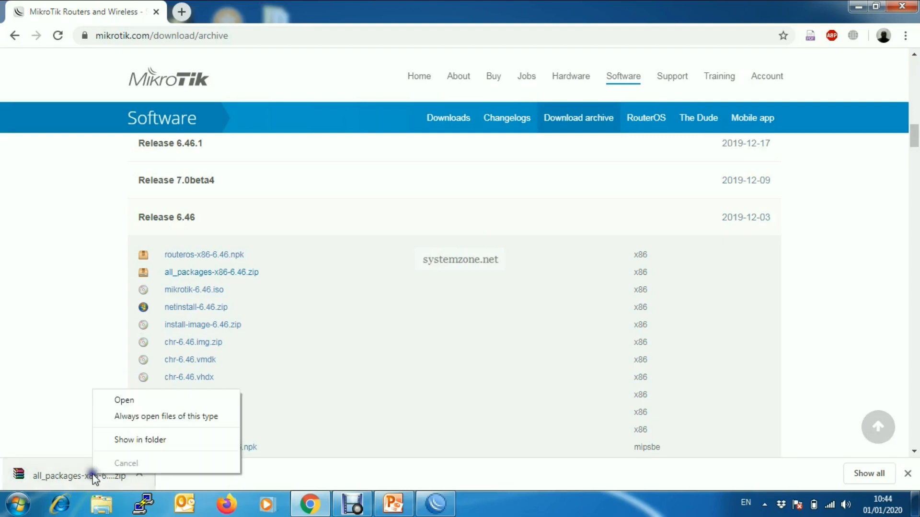
Step: Extract the zip to all_packages-x86-6.46\ and select user-manager-6.46.npk in the new folder
{"action": "left_click", "coordinate": [138, 439]}
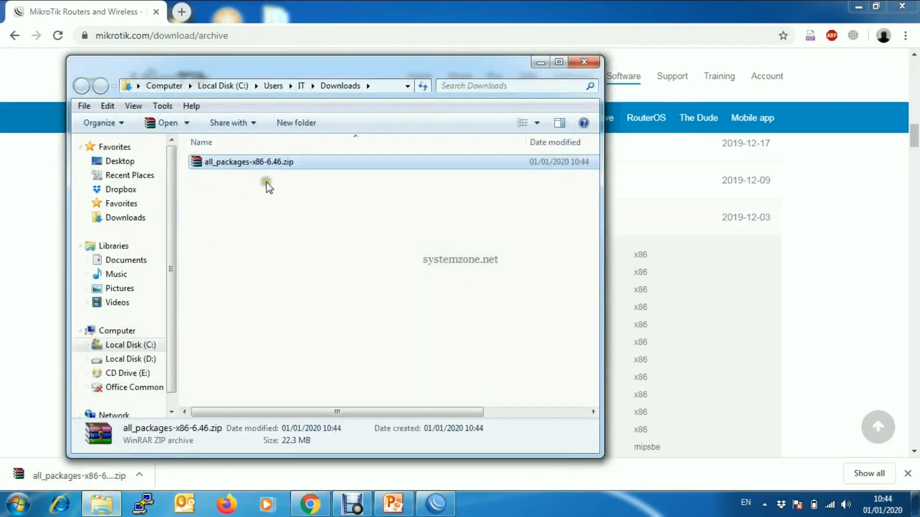
{"action": "left_click_drag", "start_coordinate": [425, 70], "coordinate": [432, 55]}
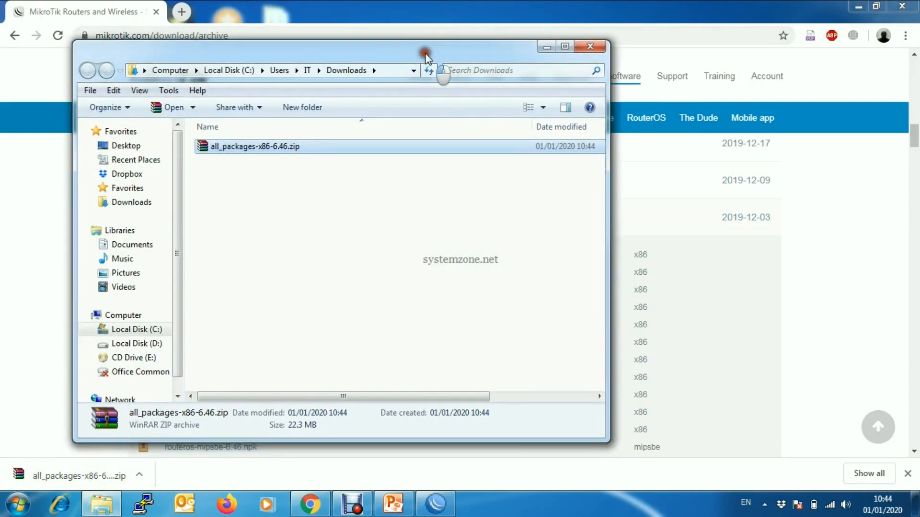
{"action": "right_click", "coordinate": [274, 145]}
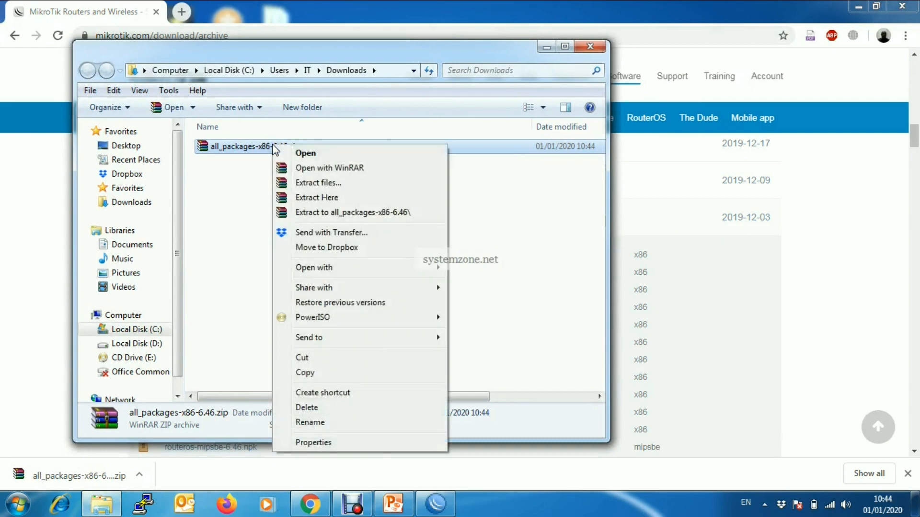
{"action": "left_click", "coordinate": [326, 211]}
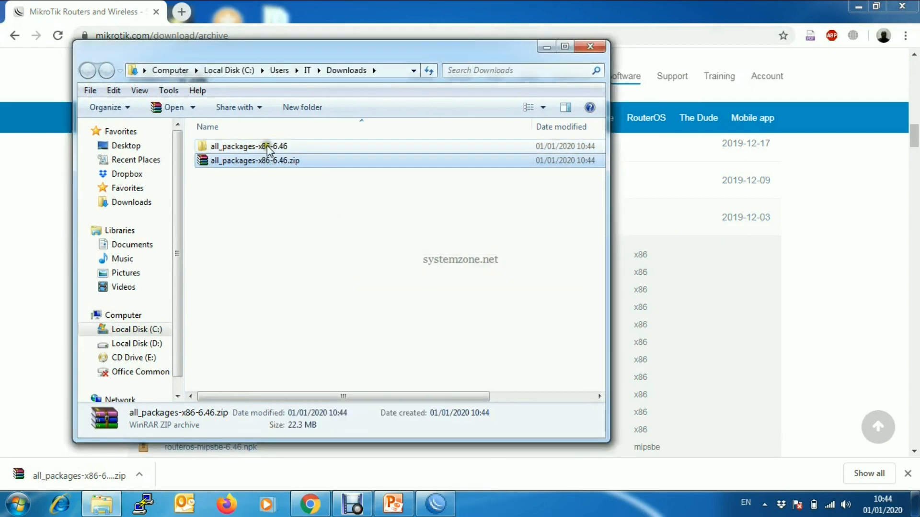
{"action": "double_click", "coordinate": [266, 145]}
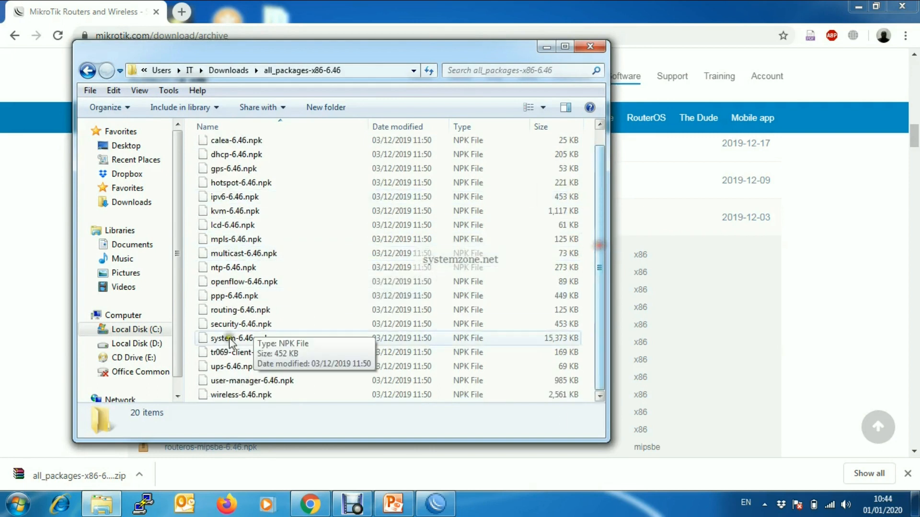
{"action": "left_click", "coordinate": [303, 380]}
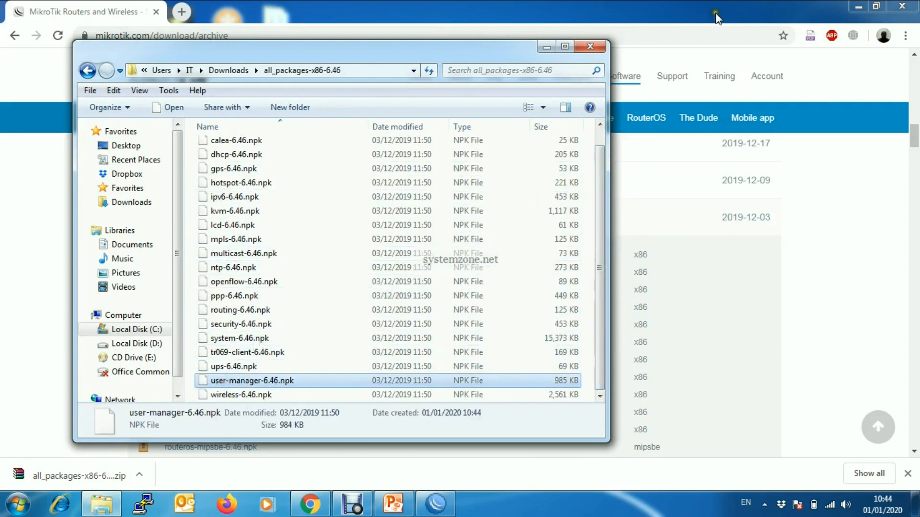
{"action": "left_click_drag", "start_coordinate": [475, 48], "coordinate": [778, 88]}
{"action": "left_click", "coordinate": [860, 7]}
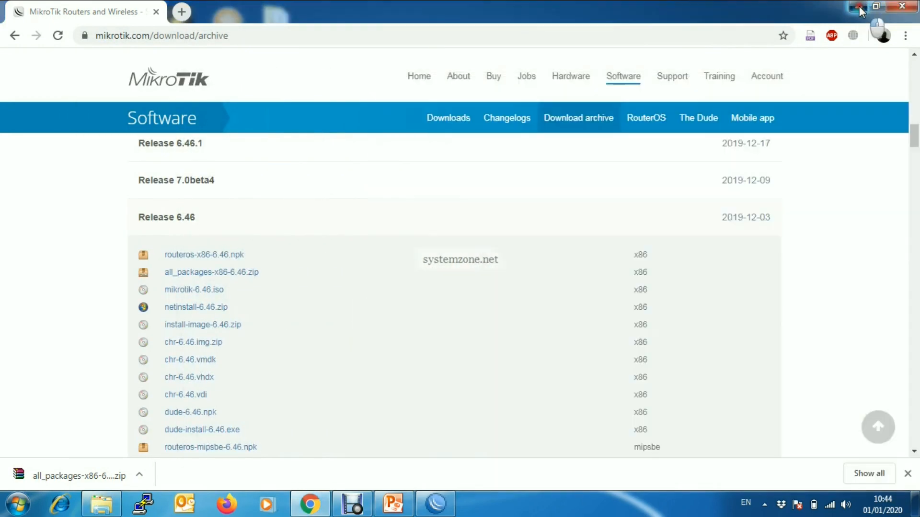
Step: Restore WinBox to a smaller window positioned beside the package folder
{"action": "left_click_drag", "start_coordinate": [534, 90], "coordinate": [537, 29]}
{"action": "left_click", "coordinate": [435, 504]}
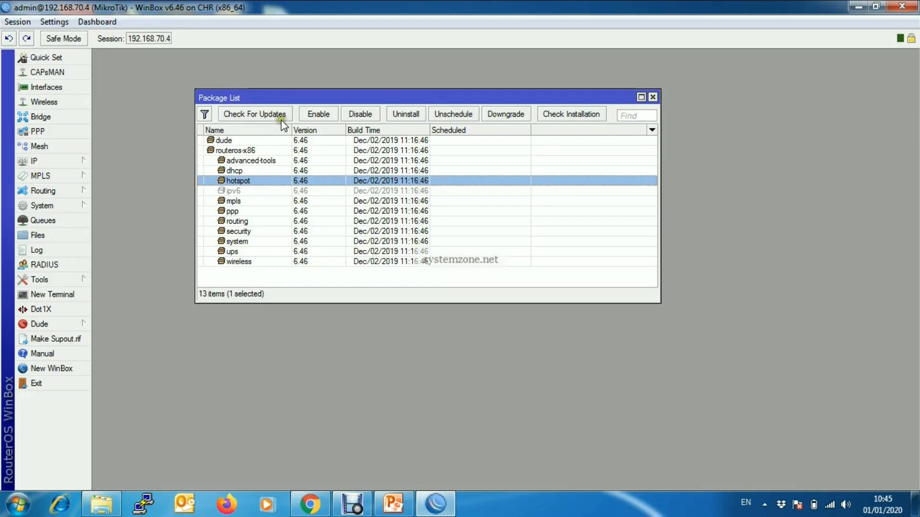
{"action": "double_click", "coordinate": [371, 7]}
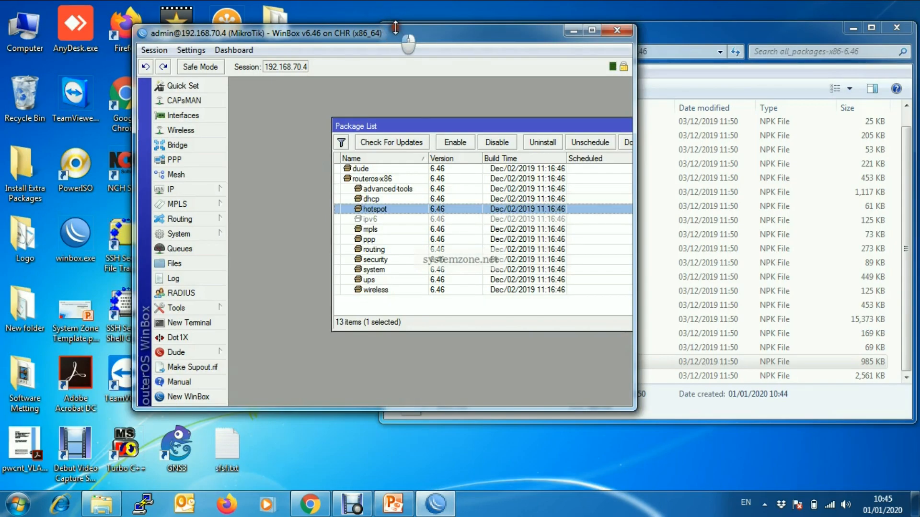
{"action": "left_click_drag", "start_coordinate": [369, 5], "coordinate": [332, 19]}
{"action": "left_click_drag", "start_coordinate": [391, 33], "coordinate": [265, 30]}
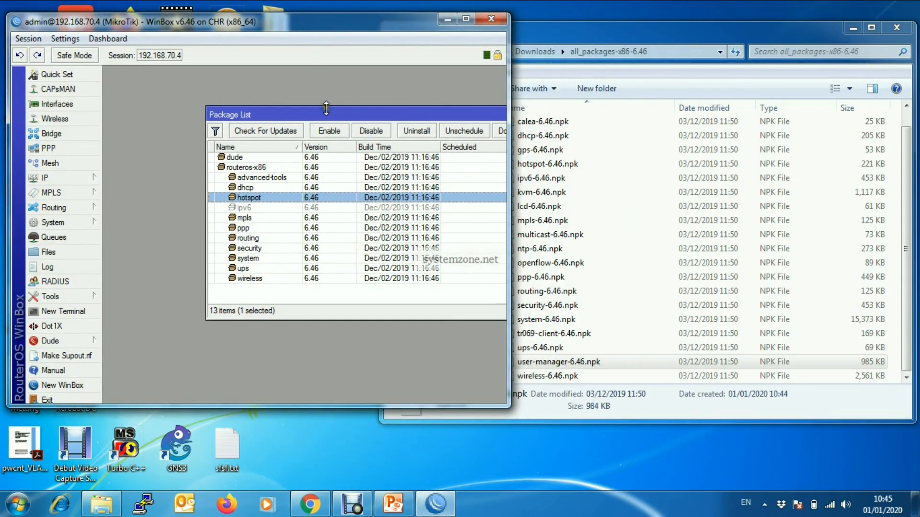
{"action": "left_click_drag", "start_coordinate": [327, 113], "coordinate": [240, 113]}
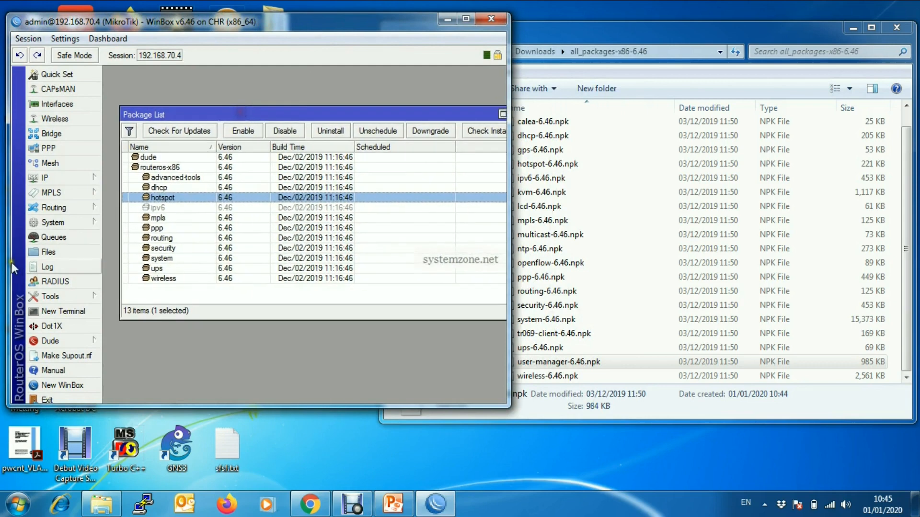
Step: Drag user-manager-6.46.npk into the router's File List, then close the File List
{"action": "left_click", "coordinate": [78, 253]}
{"action": "left_click", "coordinate": [68, 254]}
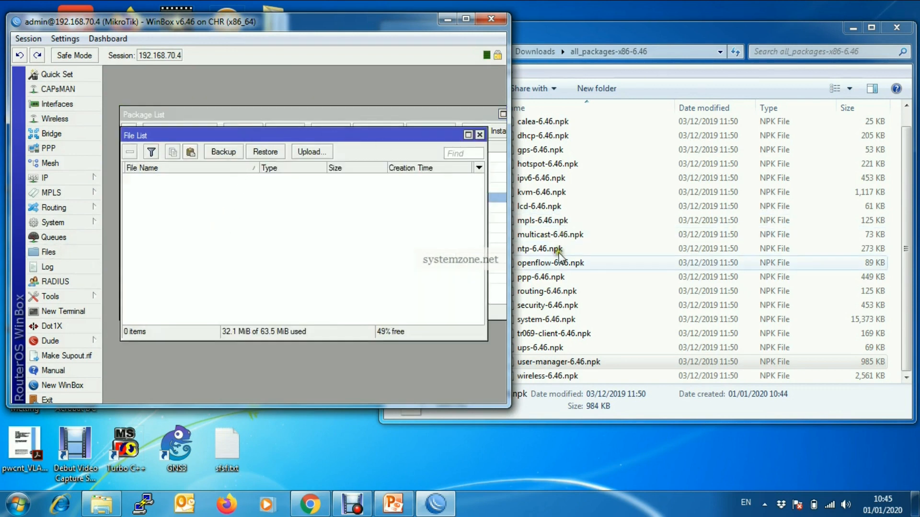
{"action": "left_click_drag", "start_coordinate": [643, 31], "coordinate": [786, 21]}
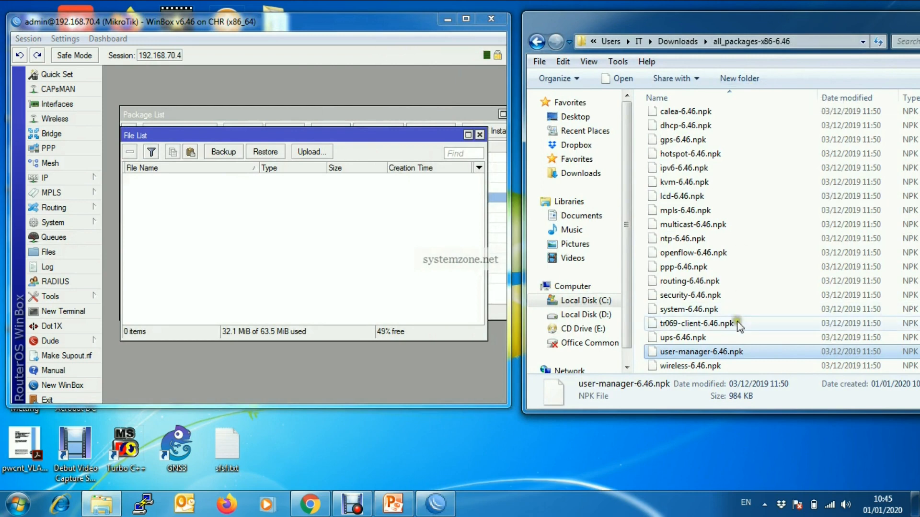
{"action": "left_click_drag", "start_coordinate": [709, 355], "coordinate": [243, 244]}
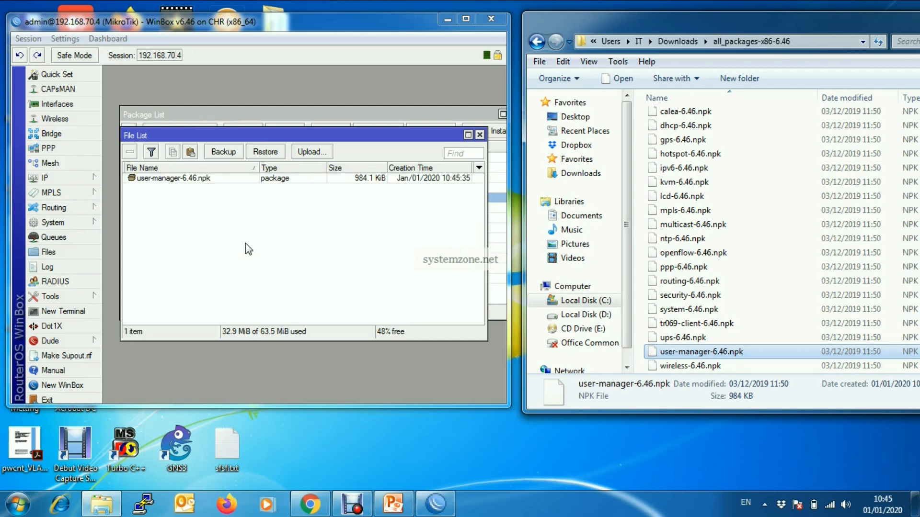
{"action": "left_click", "coordinate": [199, 182]}
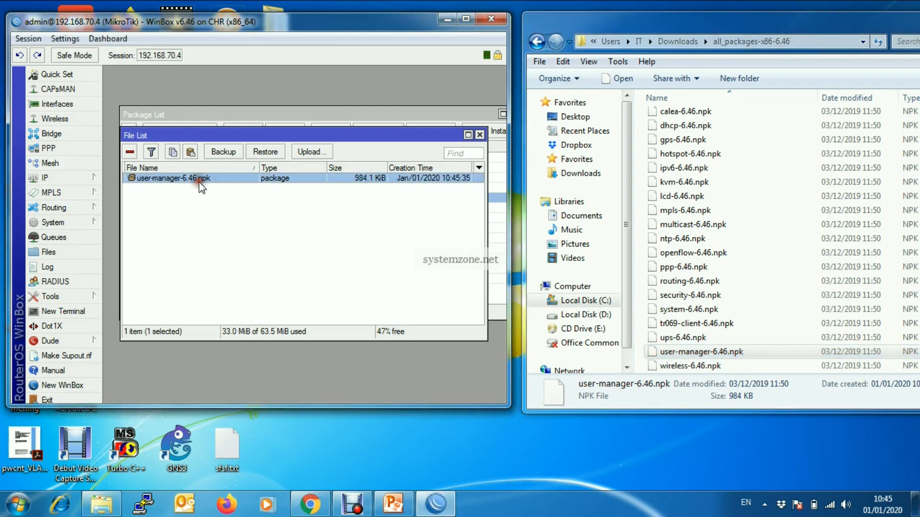
{"action": "left_click", "coordinate": [479, 134]}
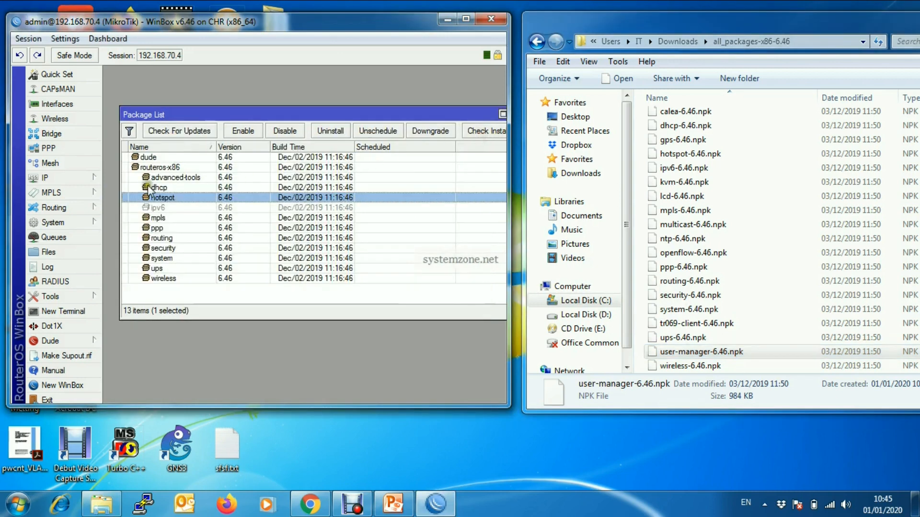
Step: Reboot the router via System > Reboot and confirm with Yes
{"action": "left_click", "coordinate": [82, 223]}
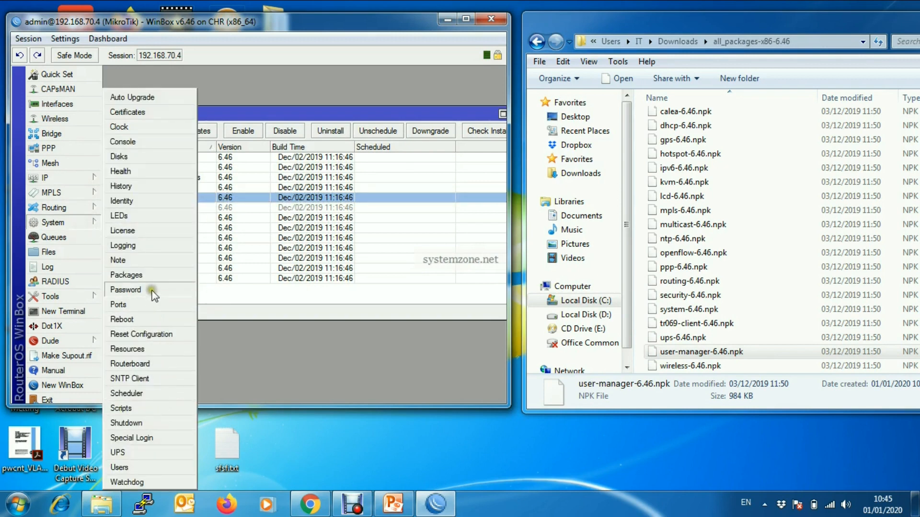
{"action": "left_click", "coordinate": [147, 320]}
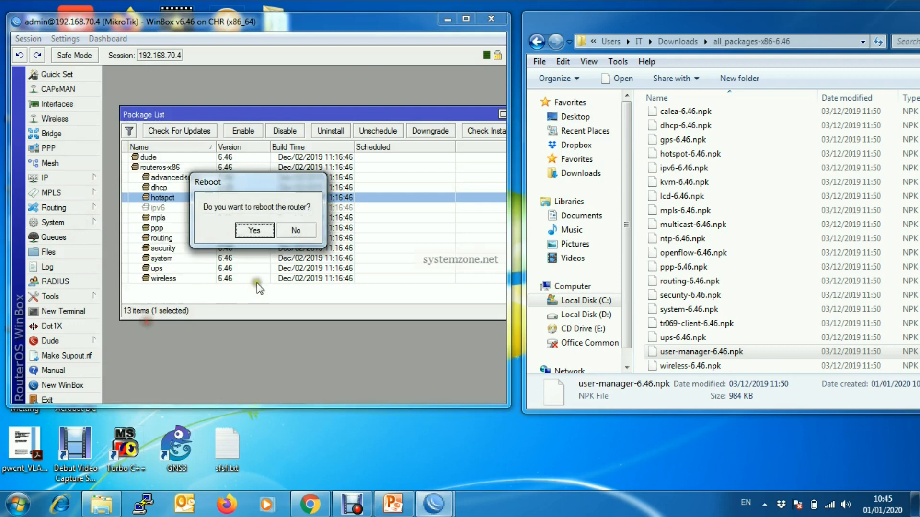
{"action": "left_click", "coordinate": [256, 231]}
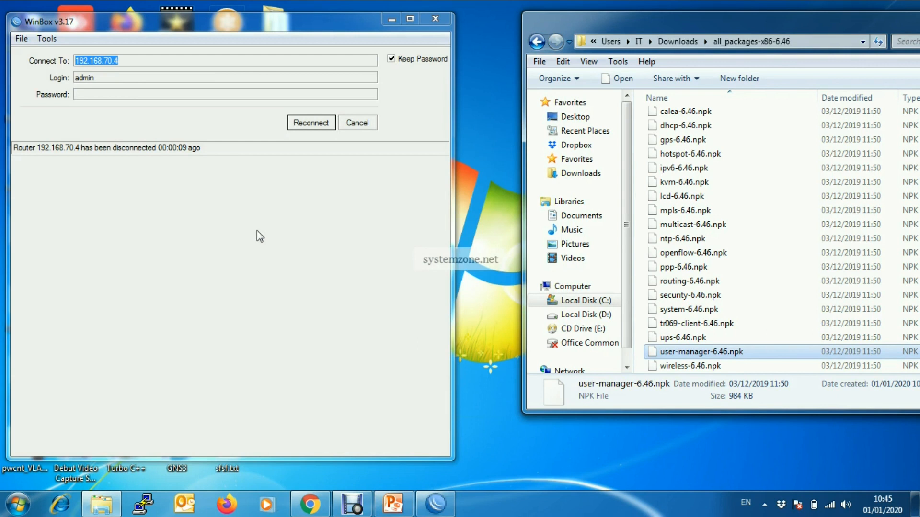
Step: Close the package folder, cancel the reconnect, and log back in to 192.168.70.4
{"action": "left_click_drag", "start_coordinate": [787, 26], "coordinate": [644, 40]}
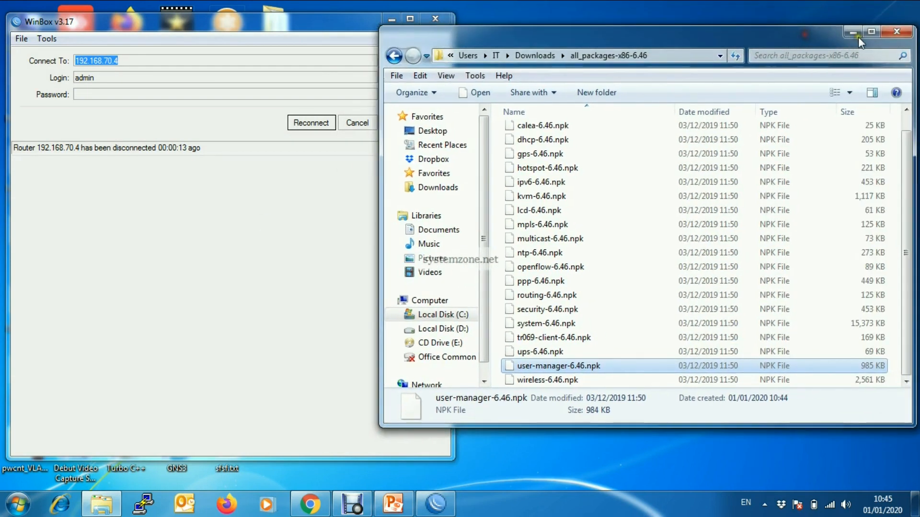
{"action": "left_click", "coordinate": [897, 32]}
{"action": "left_click_drag", "start_coordinate": [295, 21], "coordinate": [529, 10]}
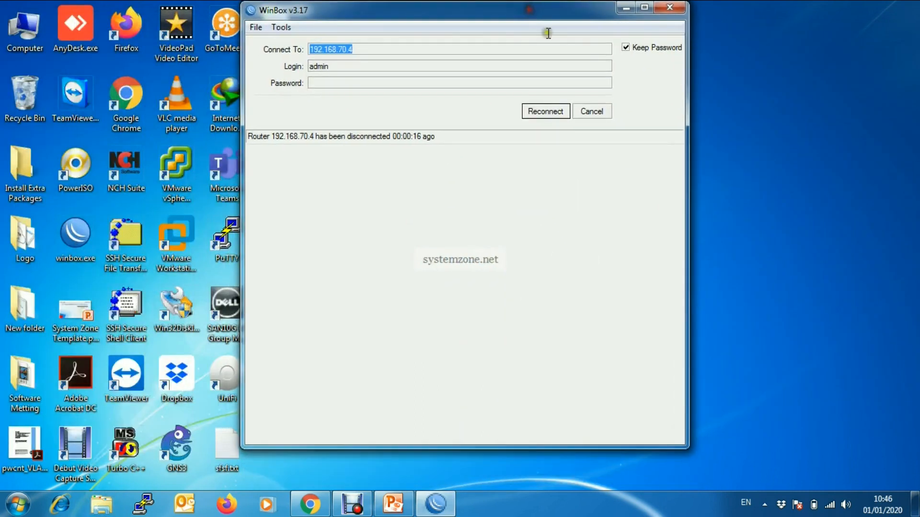
{"action": "left_click", "coordinate": [594, 111]}
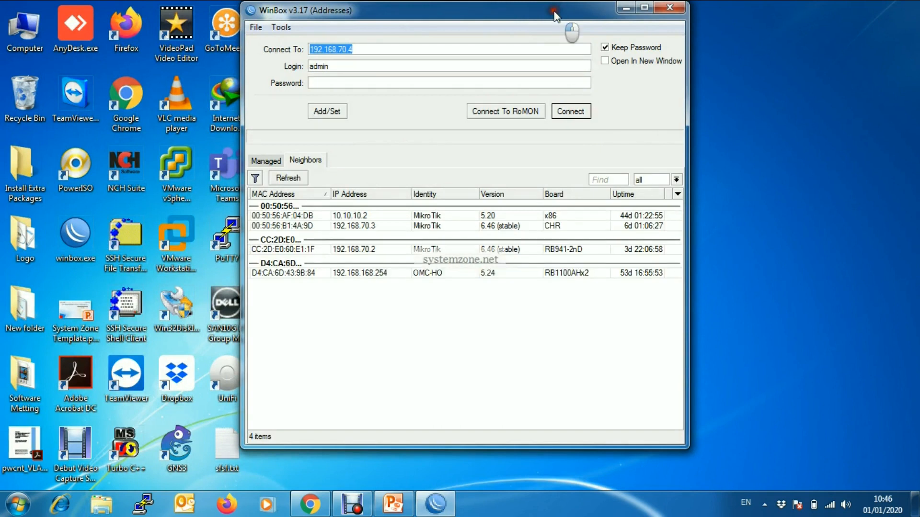
{"action": "left_click_drag", "start_coordinate": [557, 6], "coordinate": [457, 9]}
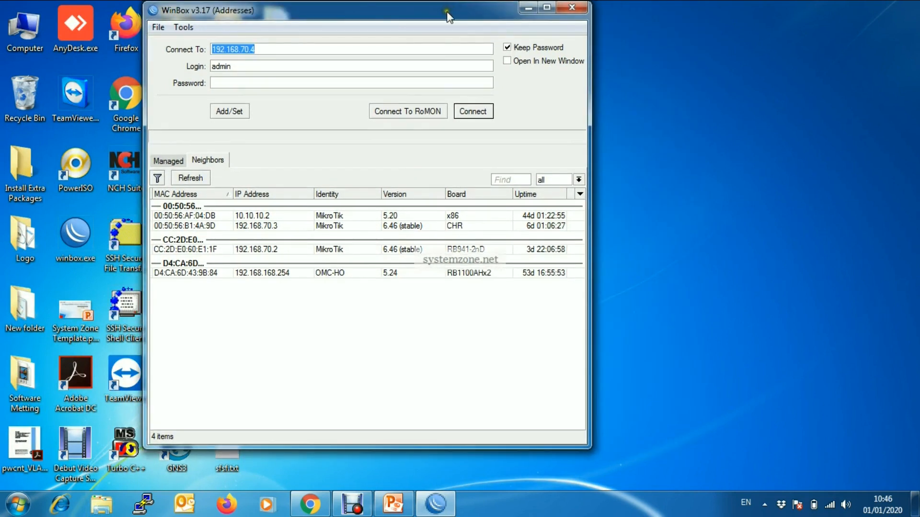
{"action": "left_click", "coordinate": [473, 113]}
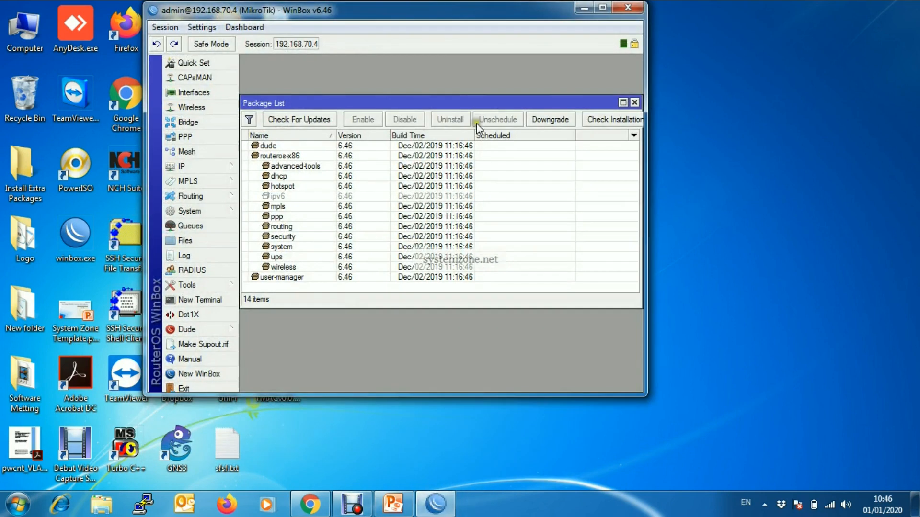
Step: Maximize WinBox and select the new user-manager 6.46 entry in the 14-item Package List
{"action": "left_click", "coordinate": [602, 10]}
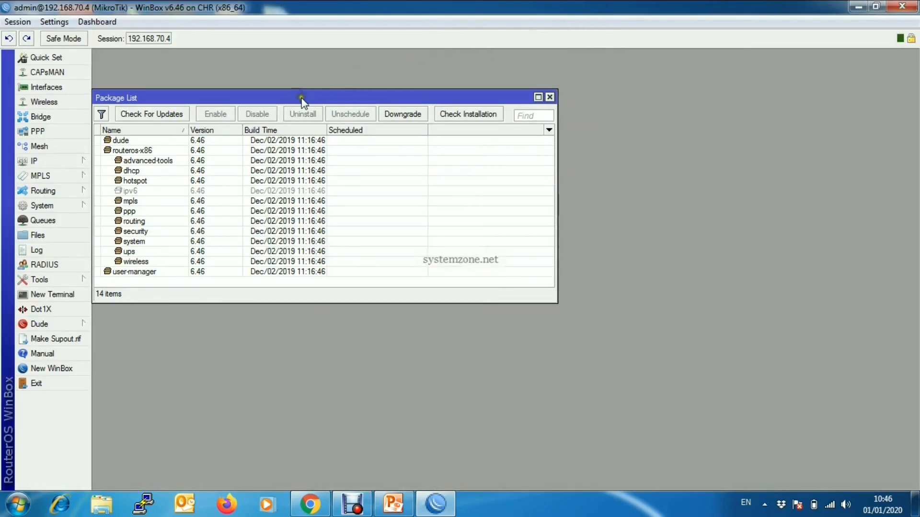
{"action": "left_click_drag", "start_coordinate": [297, 102], "coordinate": [335, 90]}
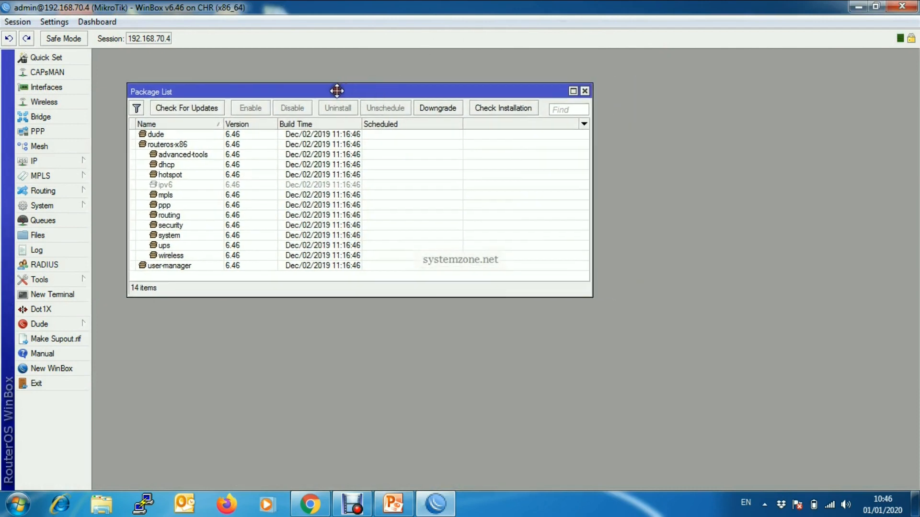
{"action": "left_click", "coordinate": [171, 267]}
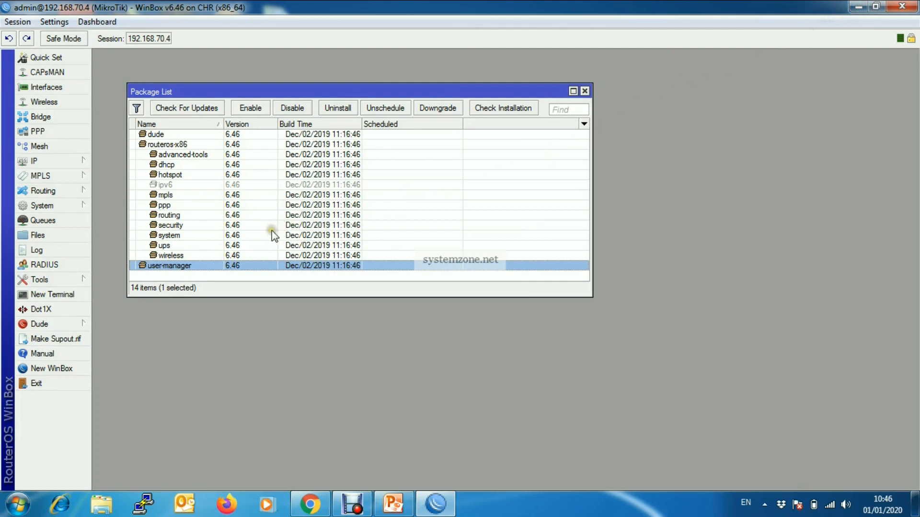
Step: Check IP > Addresses, which shows 192.168.70.4/29 on ether1, then close it
{"action": "left_click", "coordinate": [79, 161]}
{"action": "left_click", "coordinate": [121, 155]}
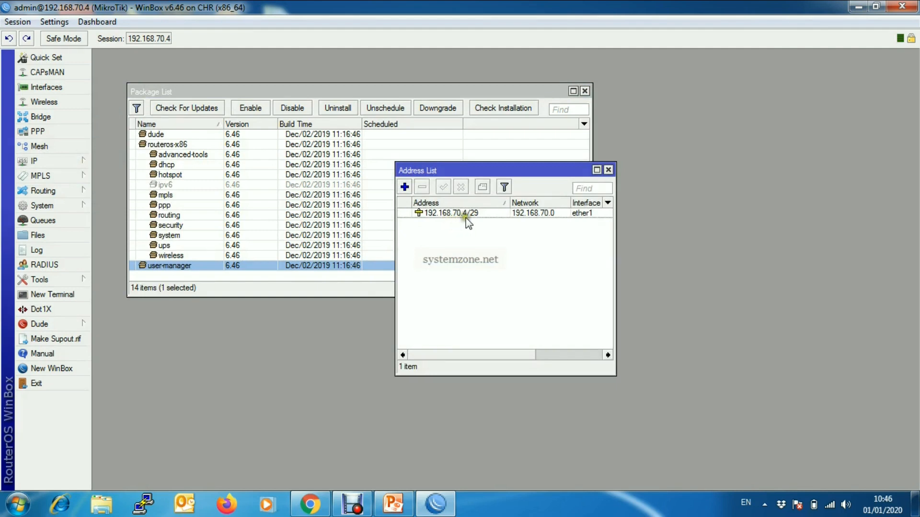
{"action": "left_click", "coordinate": [608, 171]}
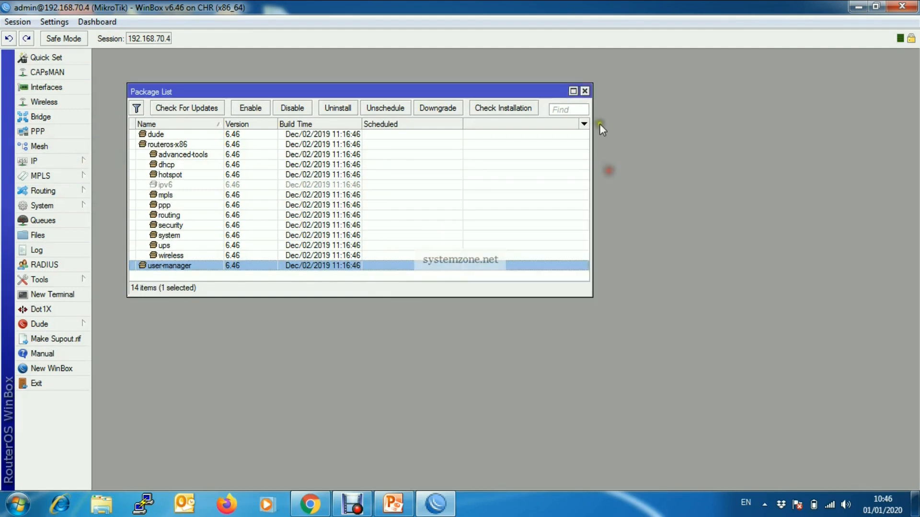
Step: Load 192.168.70.4/userman in a new Chrome tab
{"action": "left_click", "coordinate": [315, 507]}
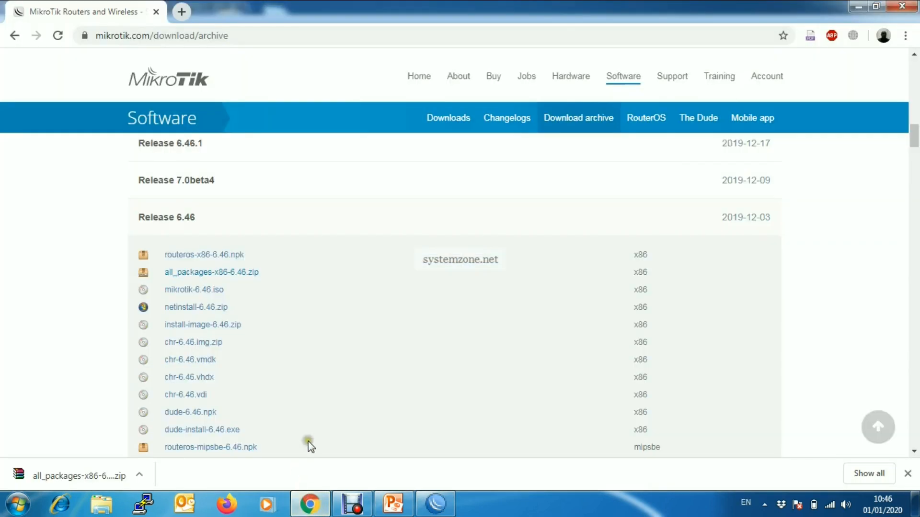
{"action": "left_click", "coordinate": [211, 35]}
{"action": "left_click", "coordinate": [182, 13]}
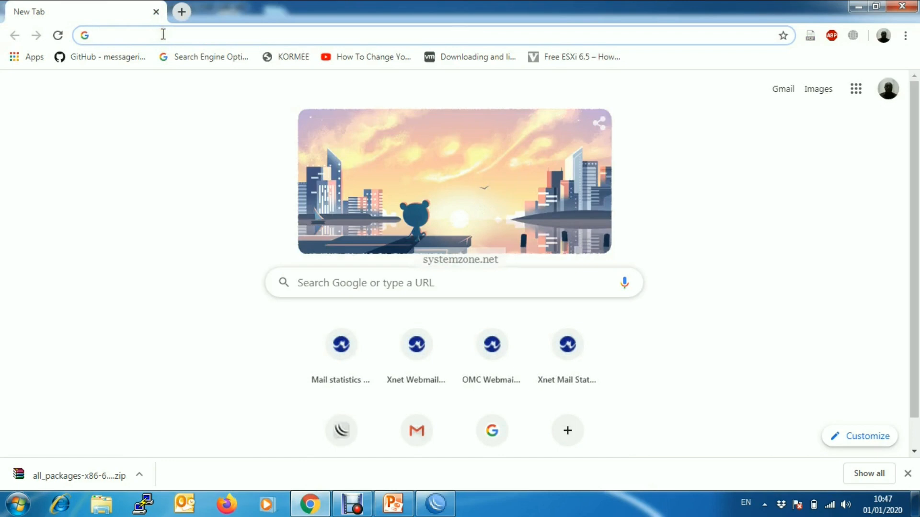
{"action": "type", "text": "182"}
{"action": "key", "text": "BackSpace"}
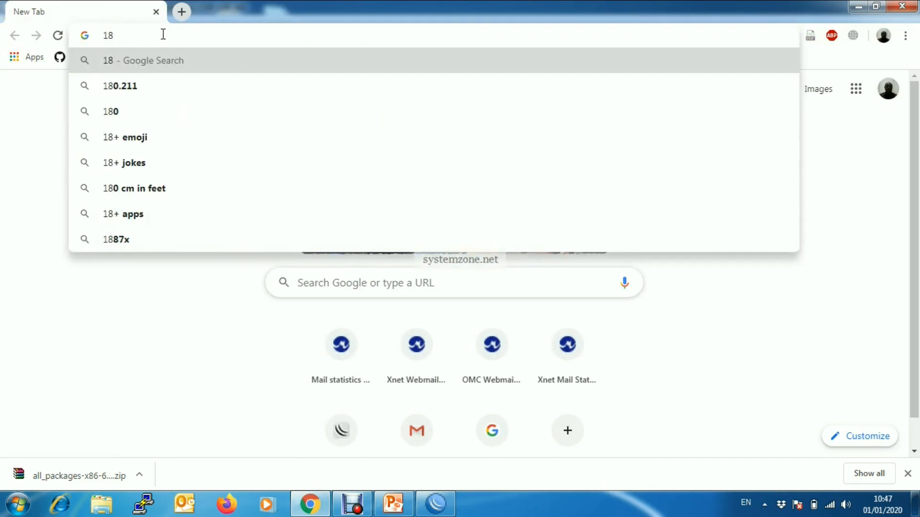
{"action": "key", "text": "BackSpace"}
{"action": "type", "text": "92.1"}
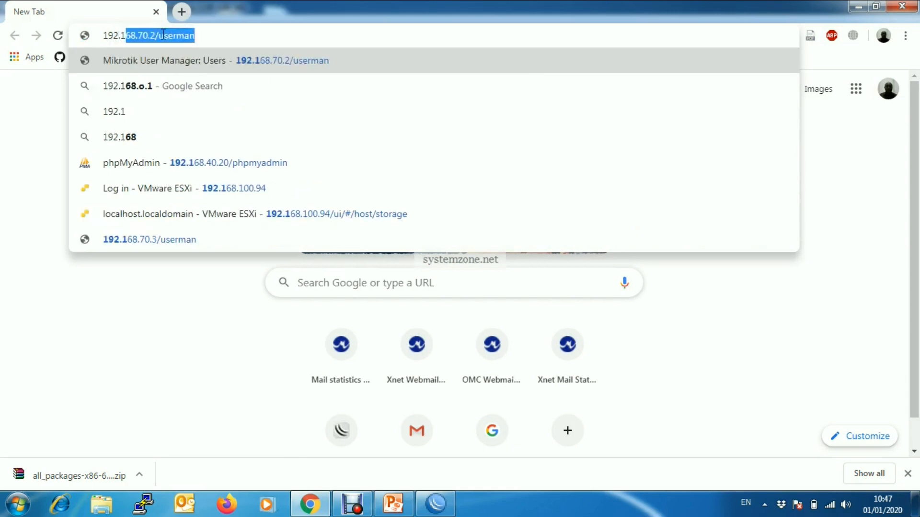
{"action": "type", "text": "68."}
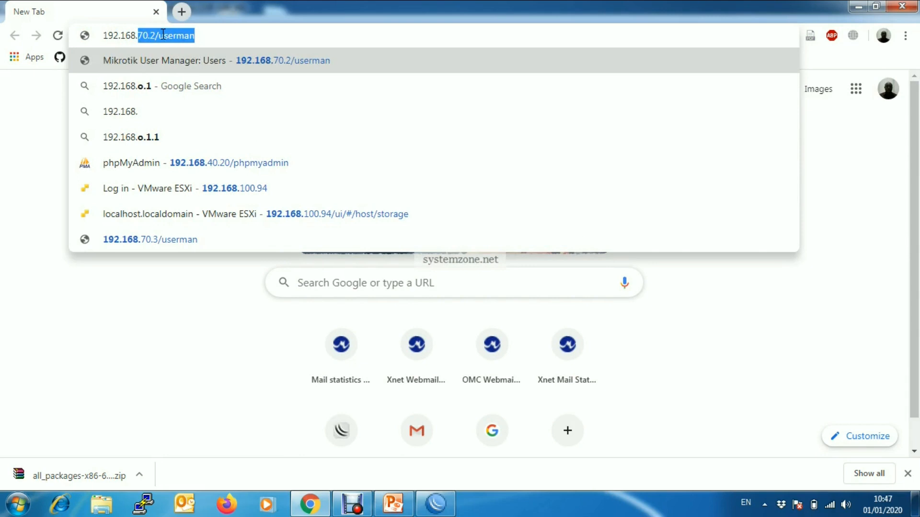
{"action": "type", "text": "70.4/us"}
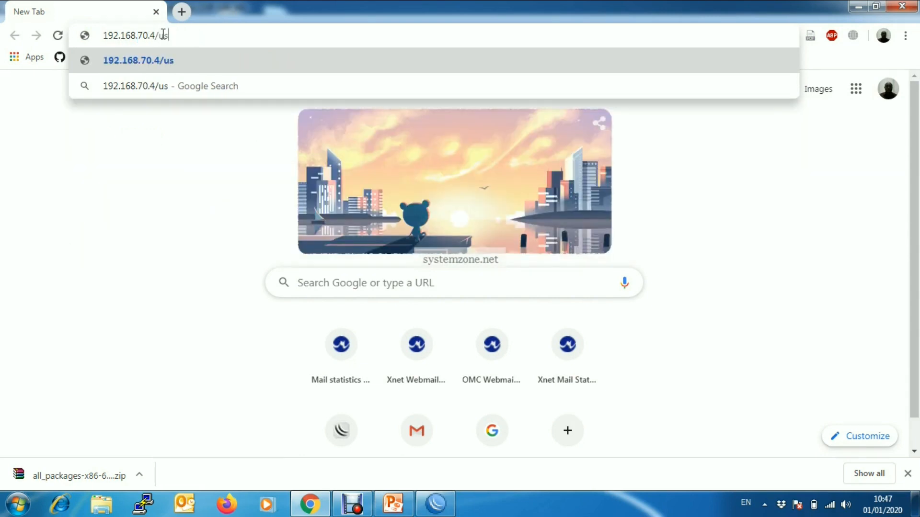
{"action": "type", "text": "erman"}
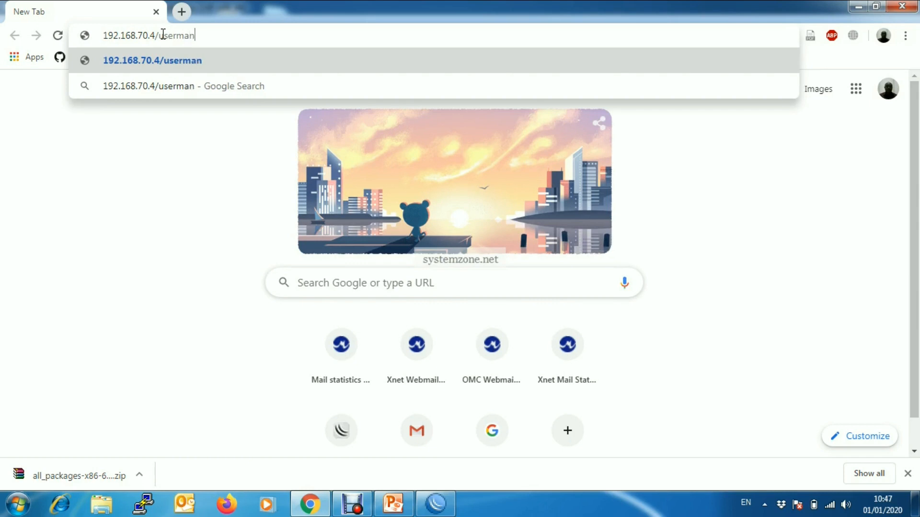
{"action": "key", "text": "Return"}
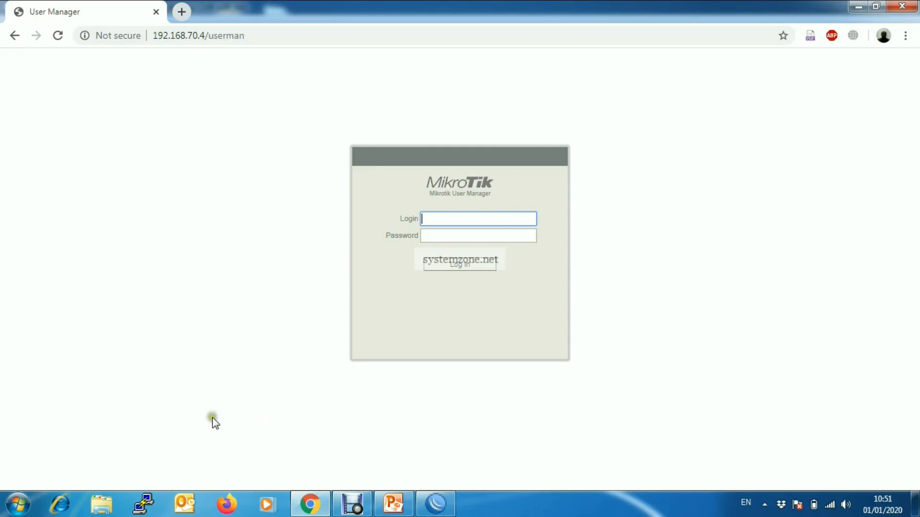
Step: Log in to User Manager as admin
{"action": "type", "text": "admin"}
{"action": "left_click", "coordinate": [442, 237]}
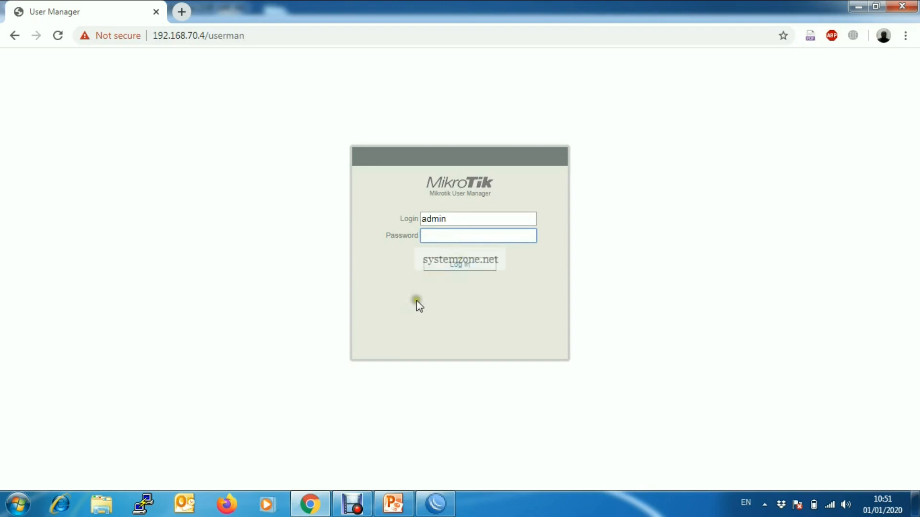
{"action": "left_click", "coordinate": [473, 268]}
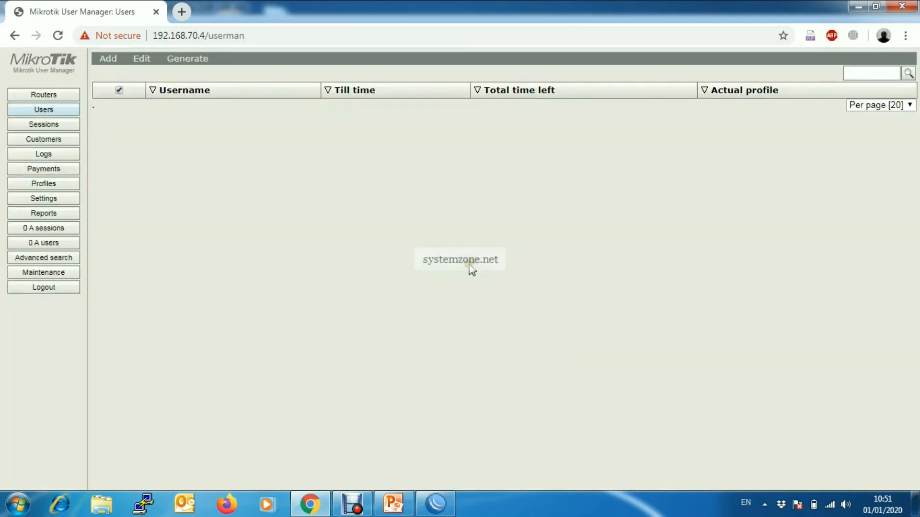
Step: Give the admin customer a new password in Customers and save it
{"action": "left_click", "coordinate": [47, 139]}
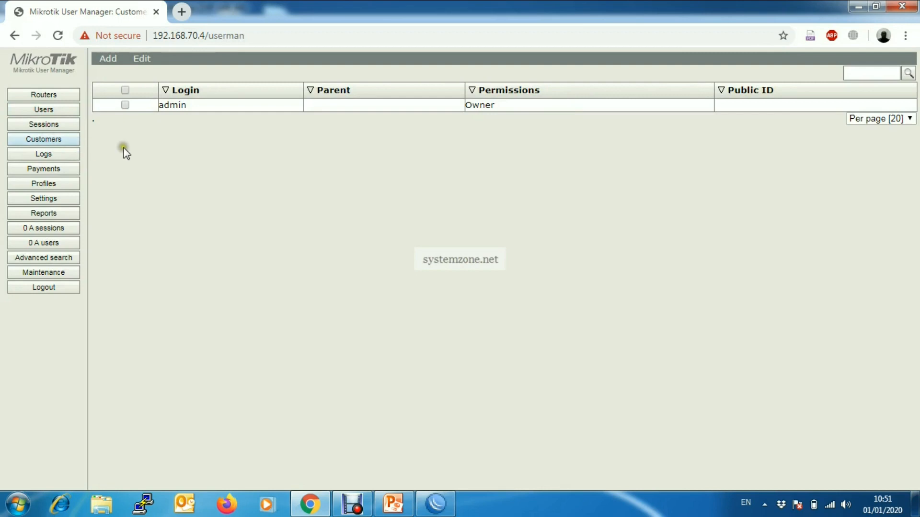
{"action": "left_click", "coordinate": [209, 105]}
{"action": "left_click", "coordinate": [448, 161]}
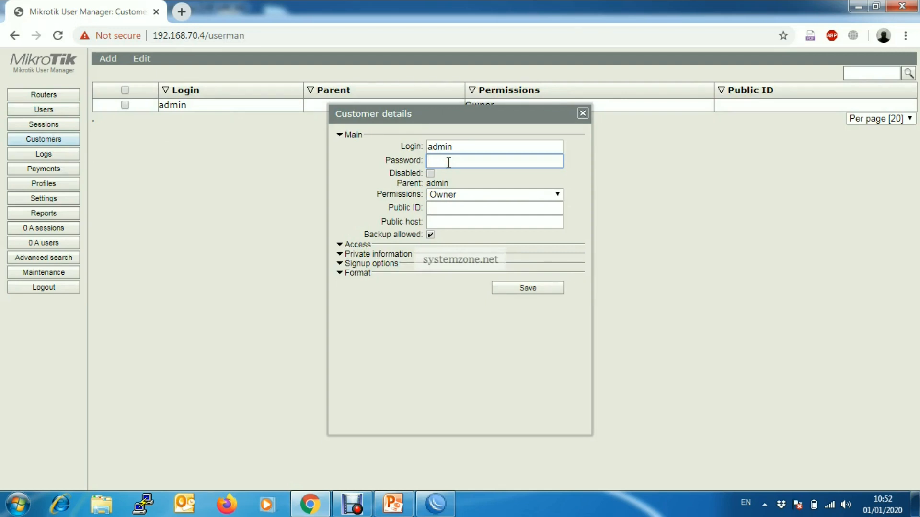
{"action": "left_click", "coordinate": [512, 289]}
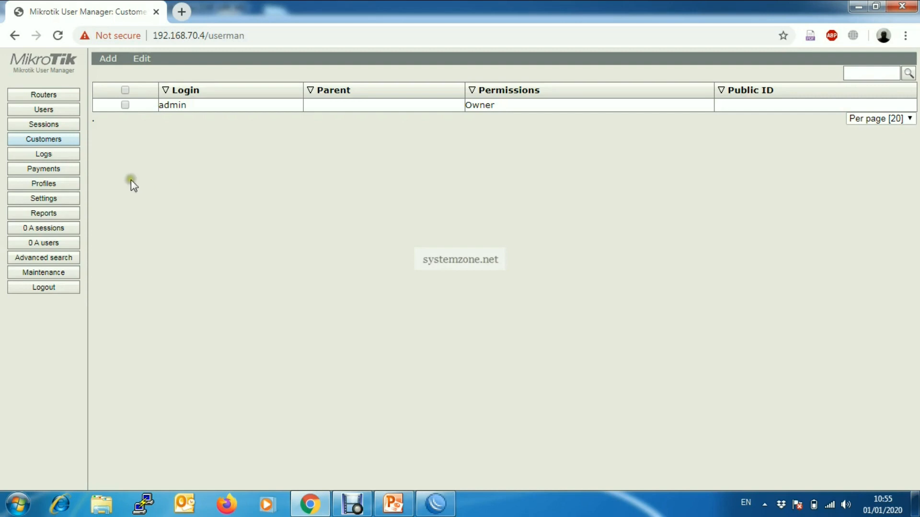
{"action": "left_click", "coordinate": [46, 183]}
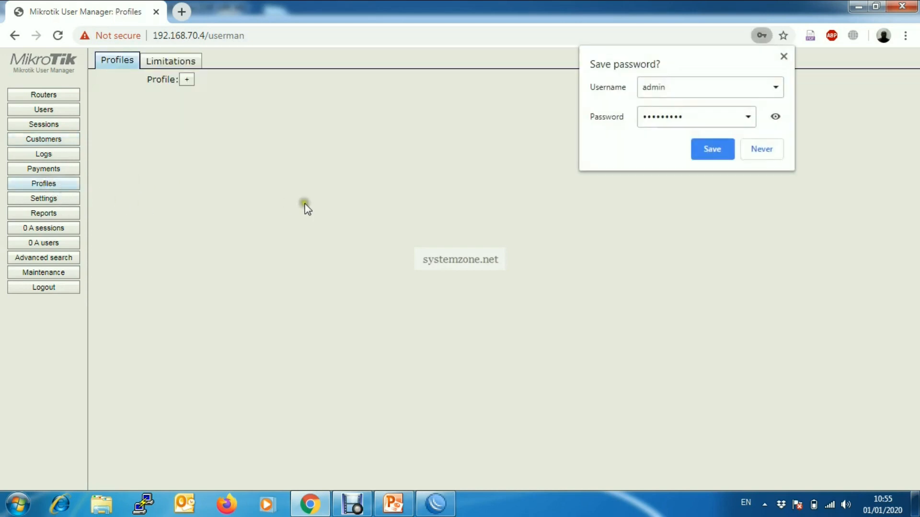
Step: Decline Chrome's password save and create a User Manager profile named 'Full Permission'
{"action": "left_click", "coordinate": [758, 152]}
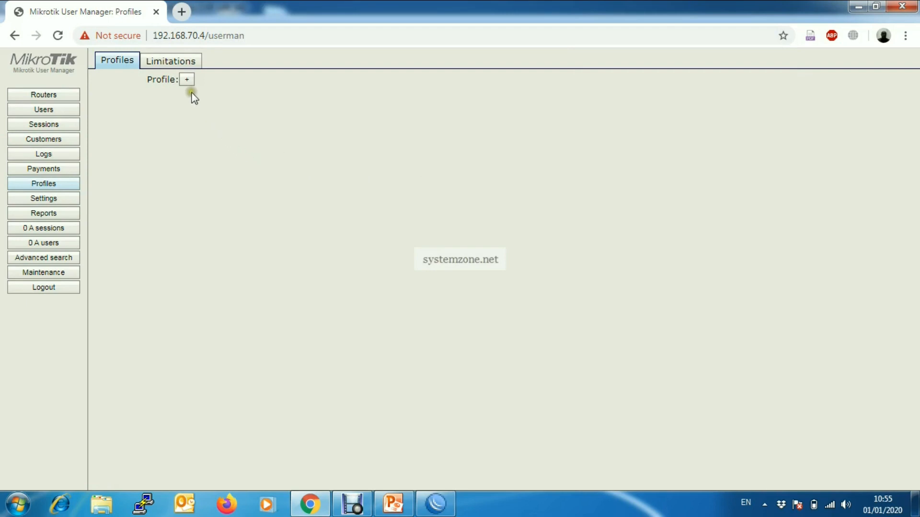
{"action": "left_click", "coordinate": [187, 80]}
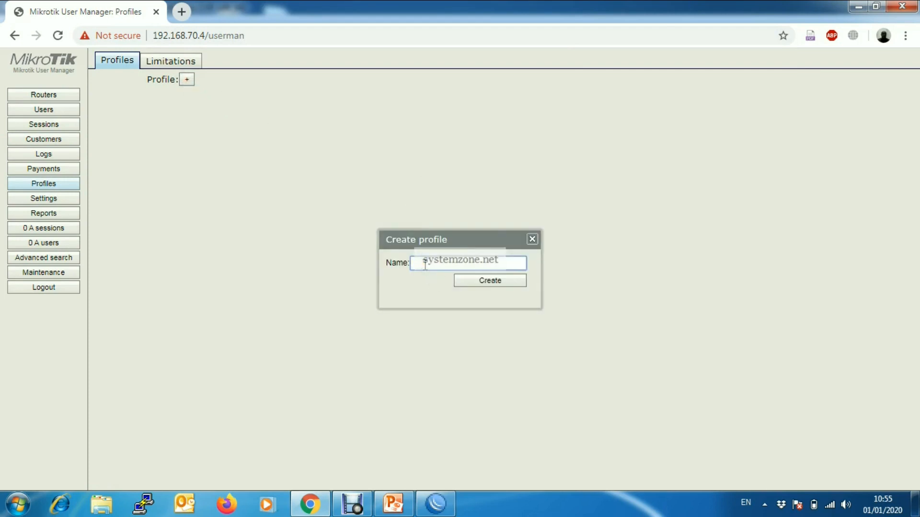
{"action": "type", "text": "Full Permission"}
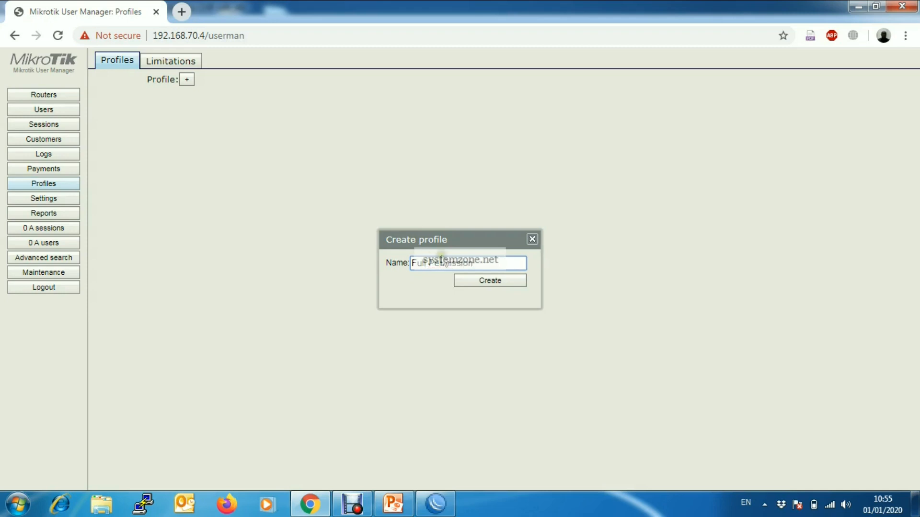
{"action": "left_click", "coordinate": [489, 282]}
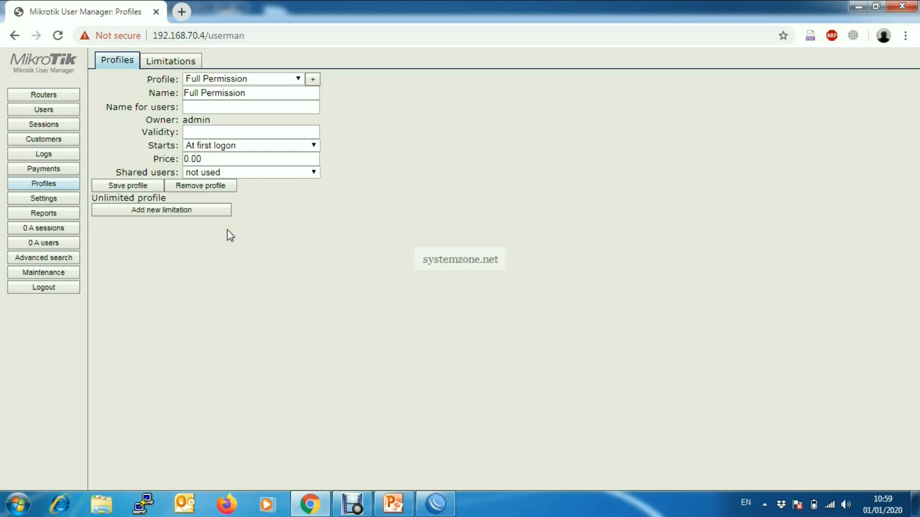
Step: Attach a new limitation 'Full Perm' with Group name full to the Full Permission profile
{"action": "left_click", "coordinate": [171, 210]}
{"action": "left_click", "coordinate": [368, 250]}
{"action": "left_click", "coordinate": [381, 250]}
{"action": "left_click", "coordinate": [444, 133]}
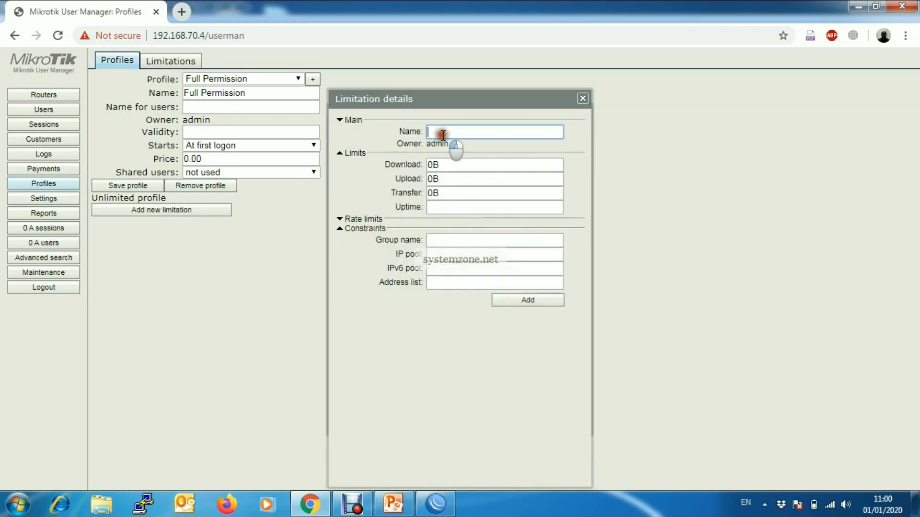
{"action": "type", "text": "Fu"}
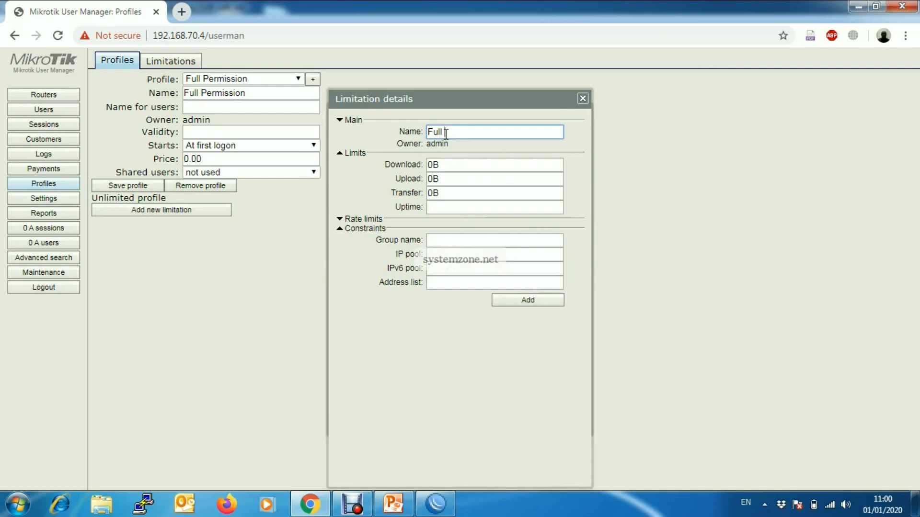
{"action": "type", "text": "ll Perm"}
{"action": "left_click", "coordinate": [339, 229]}
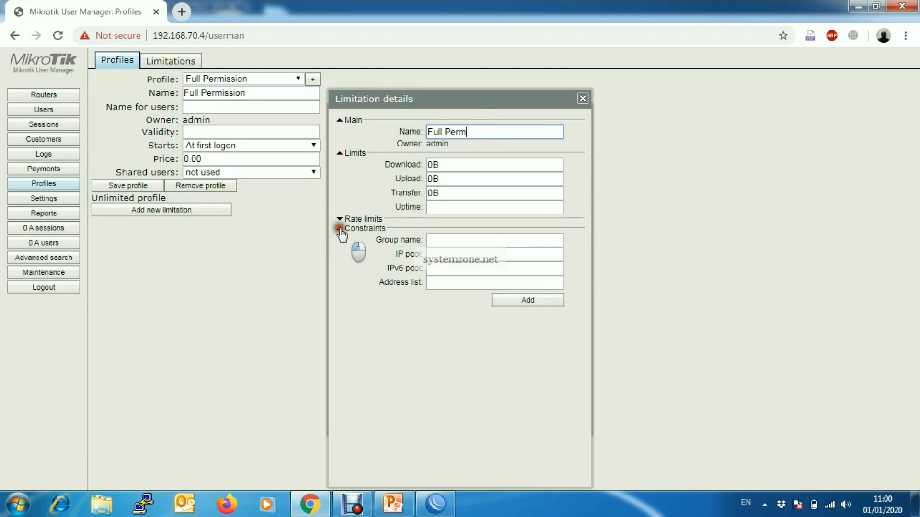
{"action": "left_click", "coordinate": [340, 228]}
{"action": "left_click", "coordinate": [445, 238]}
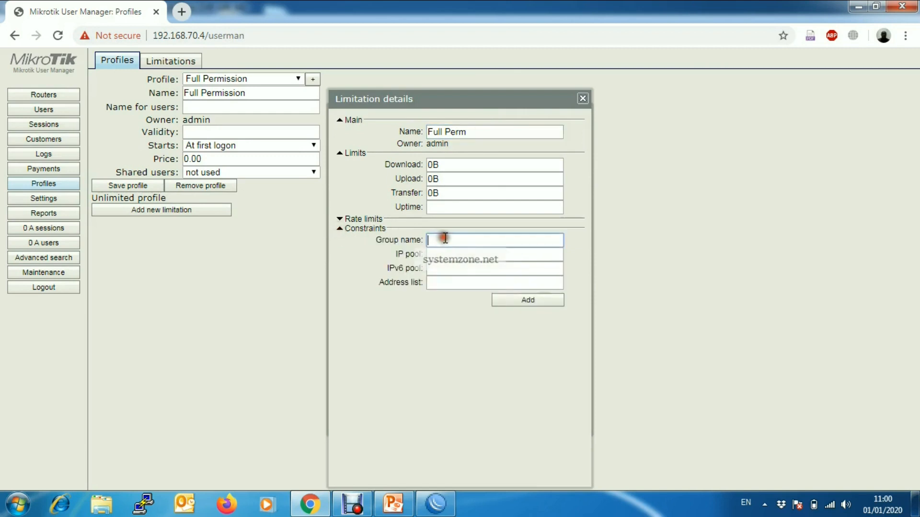
{"action": "type", "text": "full"}
{"action": "left_click", "coordinate": [530, 301]}
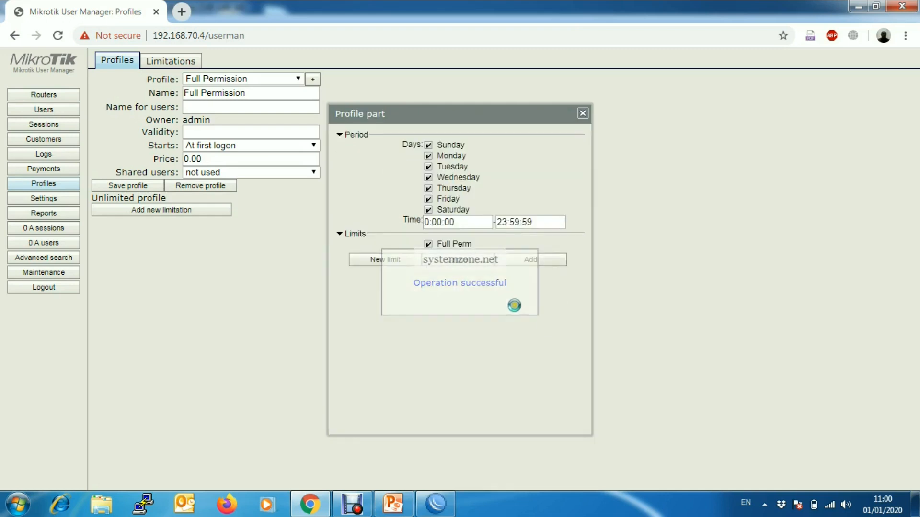
{"action": "left_click", "coordinate": [531, 265]}
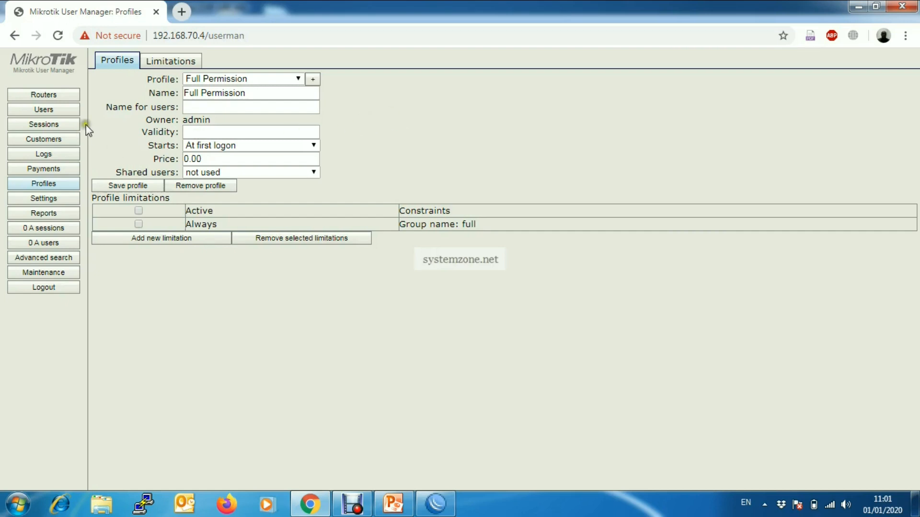
Step: Add a new user with a username and password, assigned the Full Permission profile
{"action": "left_click", "coordinate": [63, 114]}
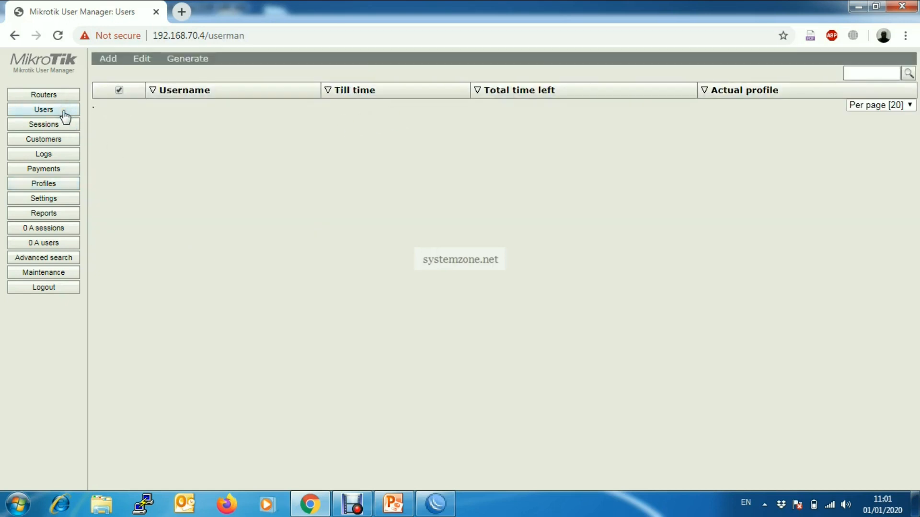
{"action": "left_click", "coordinate": [109, 59]}
{"action": "left_click", "coordinate": [463, 147]}
{"action": "type", "text": "sa"}
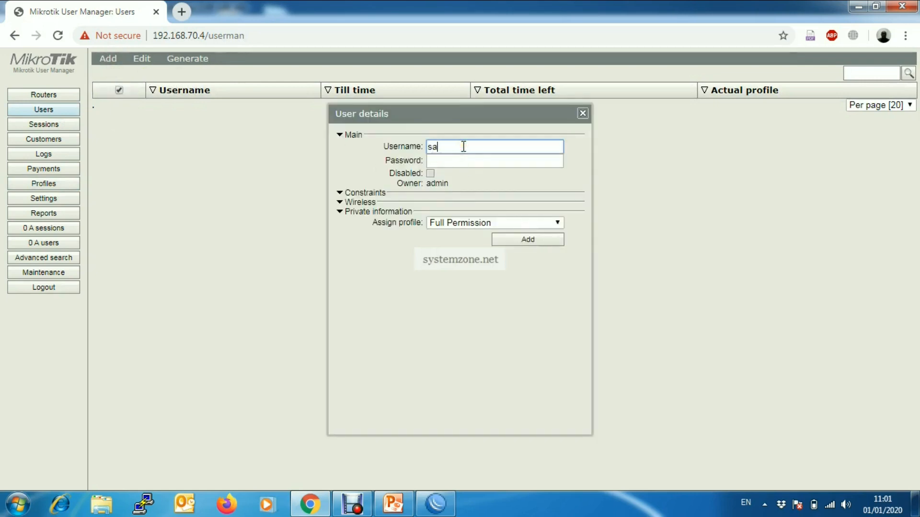
{"action": "type", "text": "yeed"}
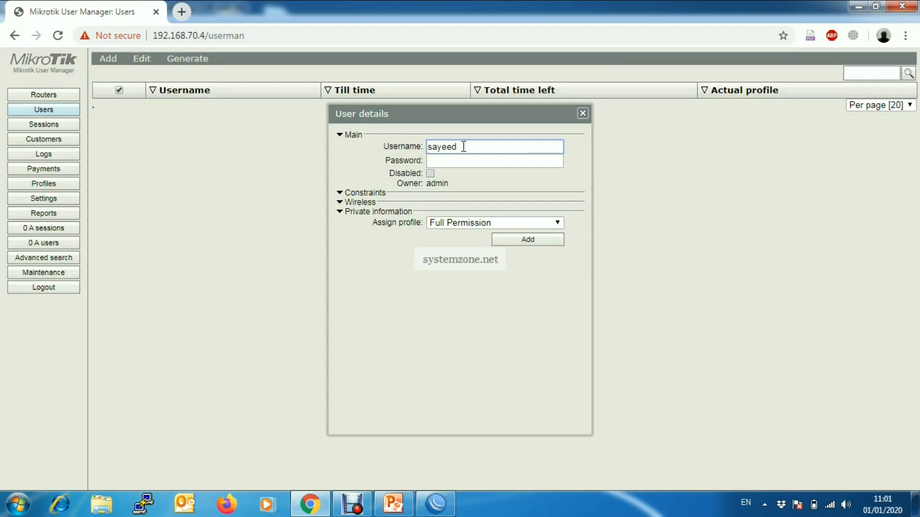
{"action": "left_click", "coordinate": [463, 162]}
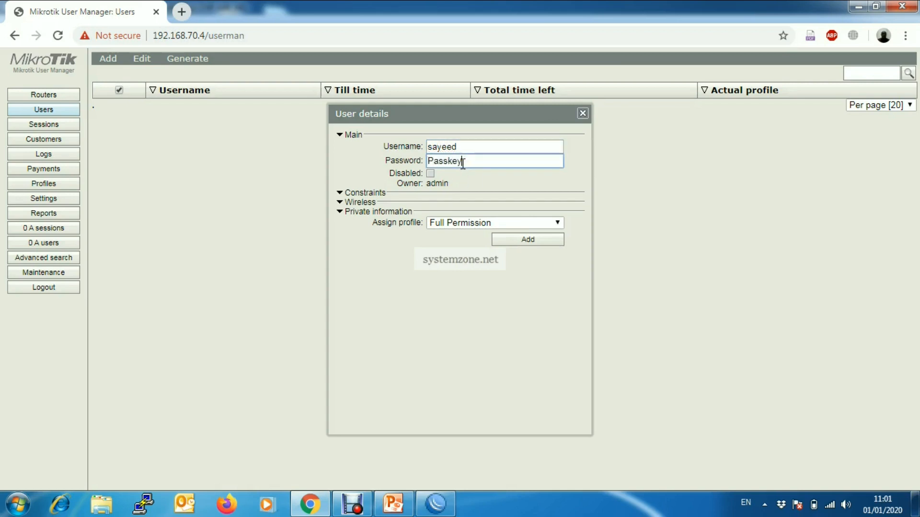
{"action": "left_click", "coordinate": [488, 225]}
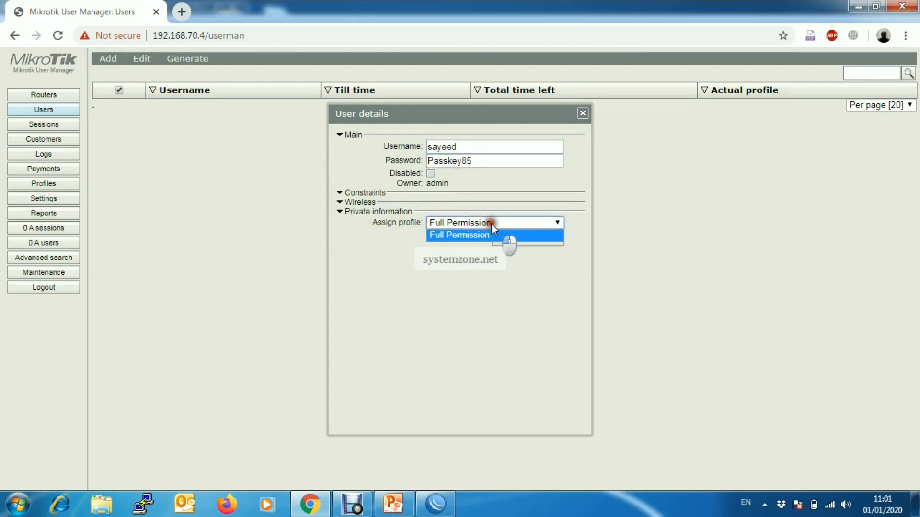
{"action": "left_click", "coordinate": [459, 237]}
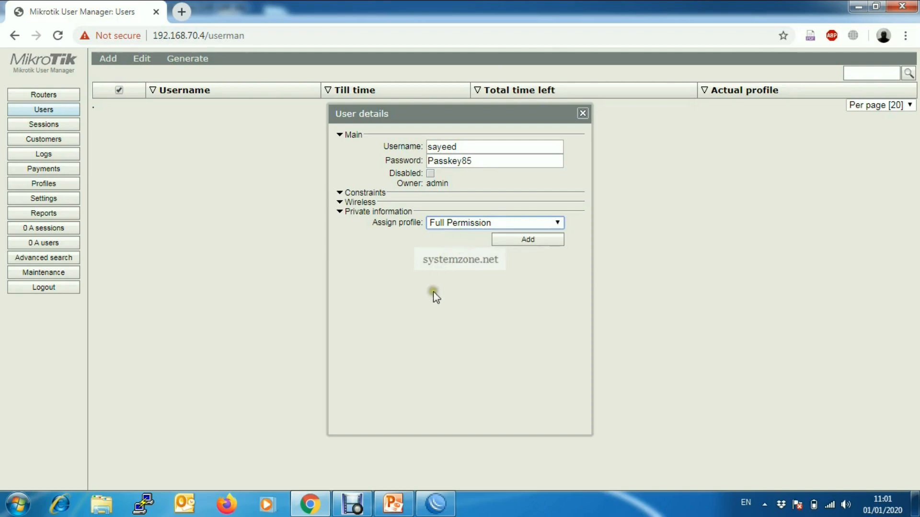
{"action": "left_click", "coordinate": [529, 240]}
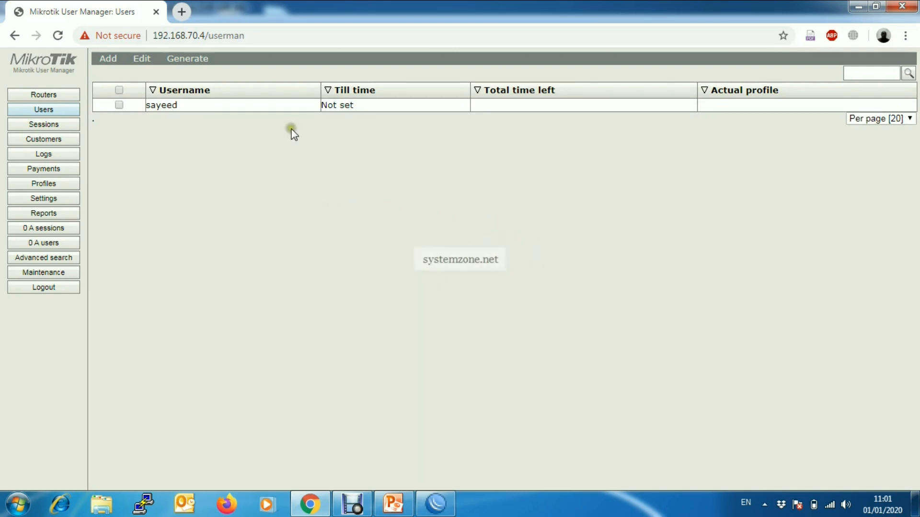
Step: Reopen the new user to check its attached profiles, then close the details
{"action": "left_click", "coordinate": [282, 106]}
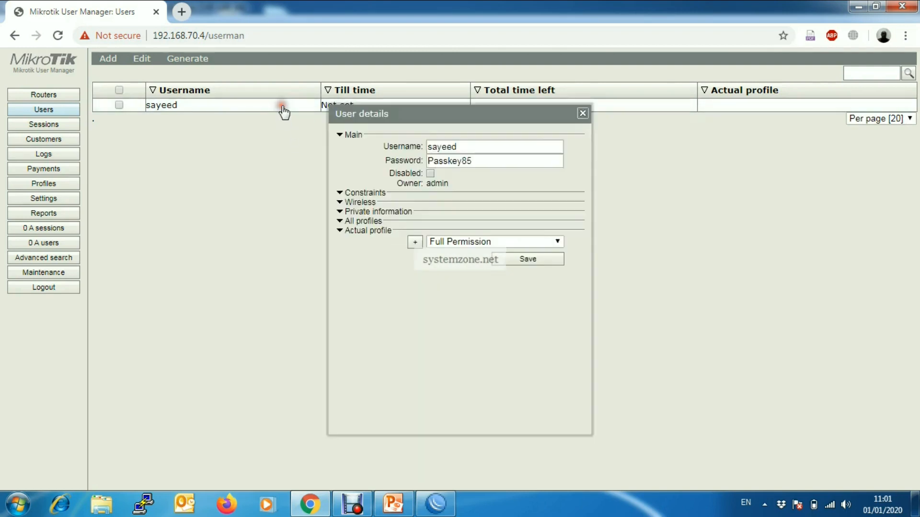
{"action": "left_click", "coordinate": [339, 231]}
{"action": "left_click", "coordinate": [340, 222]}
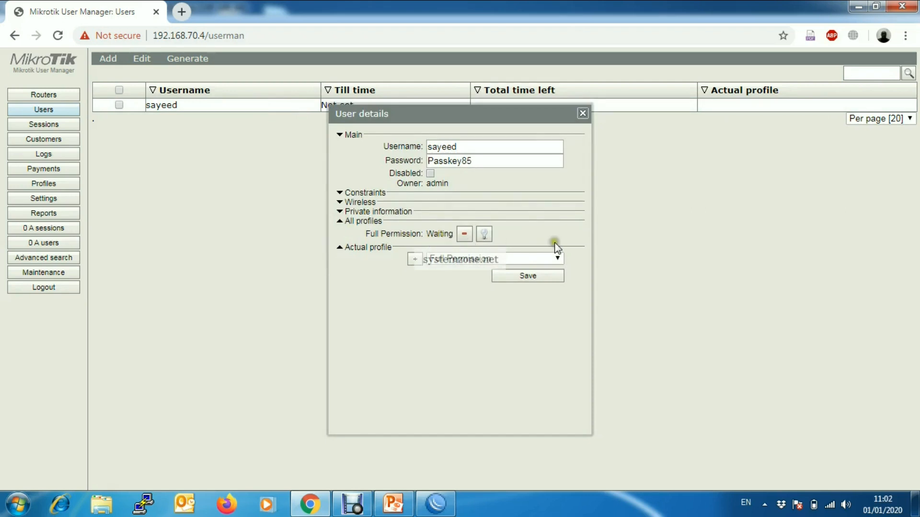
{"action": "left_click", "coordinate": [582, 114]}
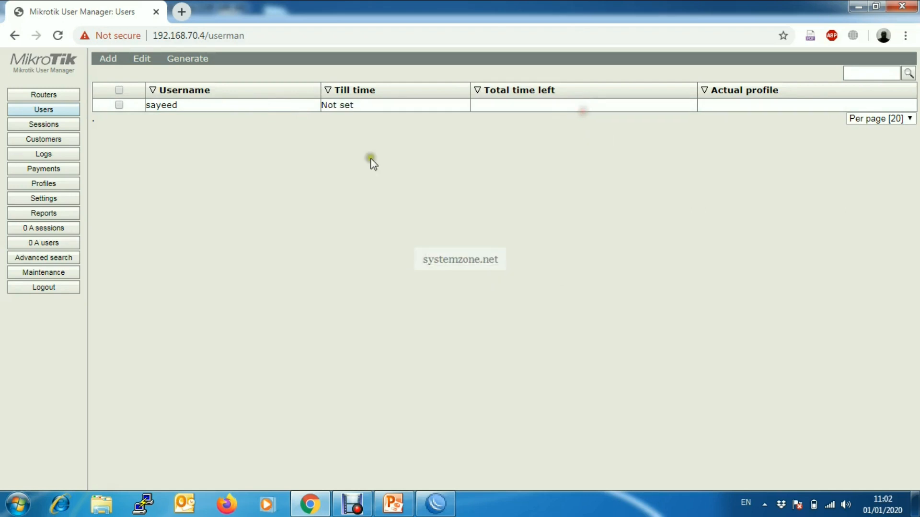
Step: In Routers, start a new router entry named NAS1 with IP address 192.168.70.2
{"action": "left_click", "coordinate": [170, 170]}
{"action": "left_click", "coordinate": [54, 94]}
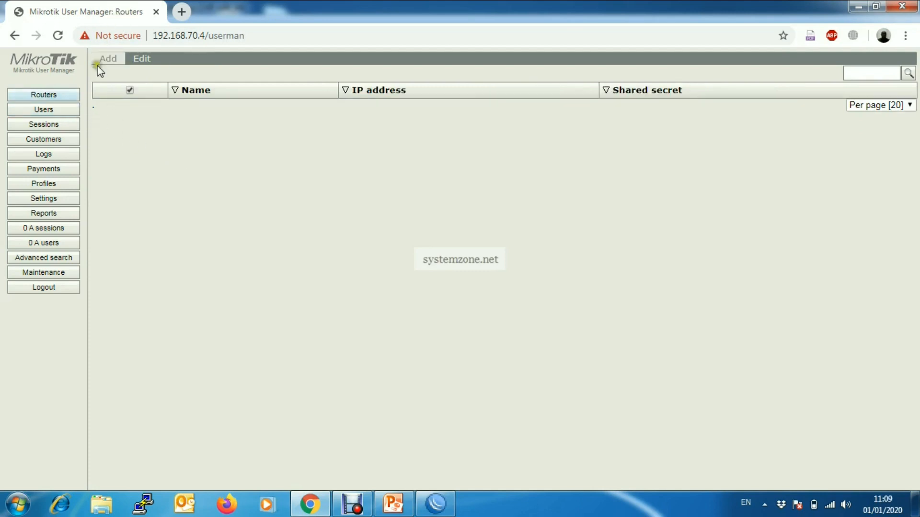
{"action": "left_click", "coordinate": [60, 96]}
{"action": "left_click", "coordinate": [57, 95]}
{"action": "left_click", "coordinate": [113, 72]}
{"action": "left_click", "coordinate": [444, 178]}
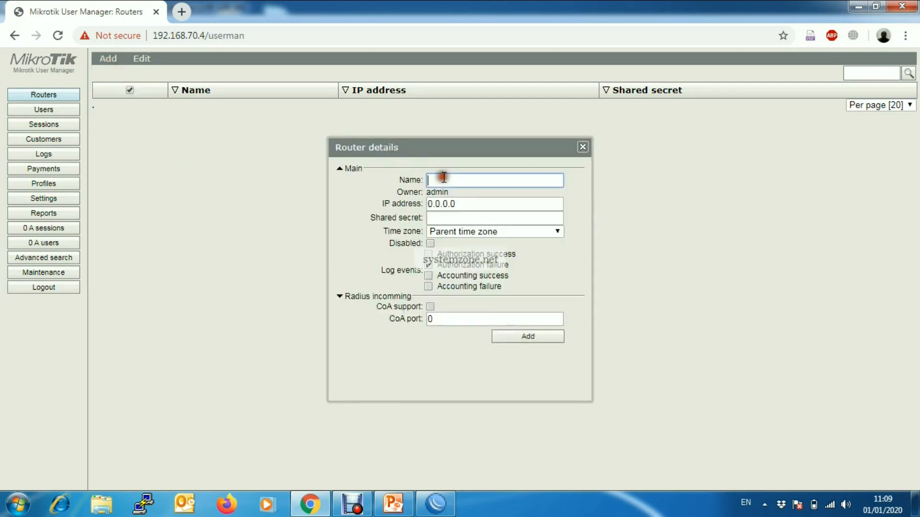
{"action": "type", "text": "NAS1"}
{"action": "left_click", "coordinate": [429, 204]}
{"action": "left_click_drag", "start_coordinate": [429, 205], "coordinate": [494, 205]}
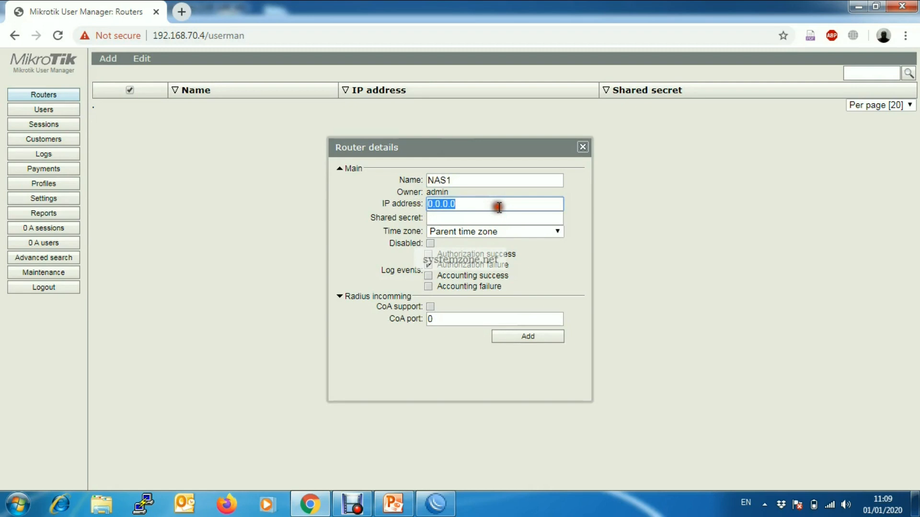
{"action": "type", "text": "1"}
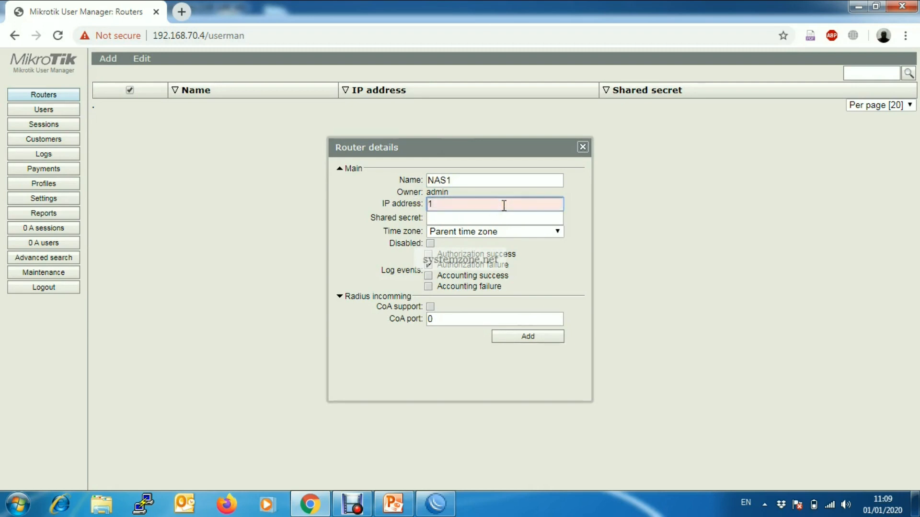
{"action": "type", "text": "92.168.70.2"}
Step: Give NAS1 a shared secret, enable CoA support on port 3799, and save it
{"action": "left_click", "coordinate": [457, 219]}
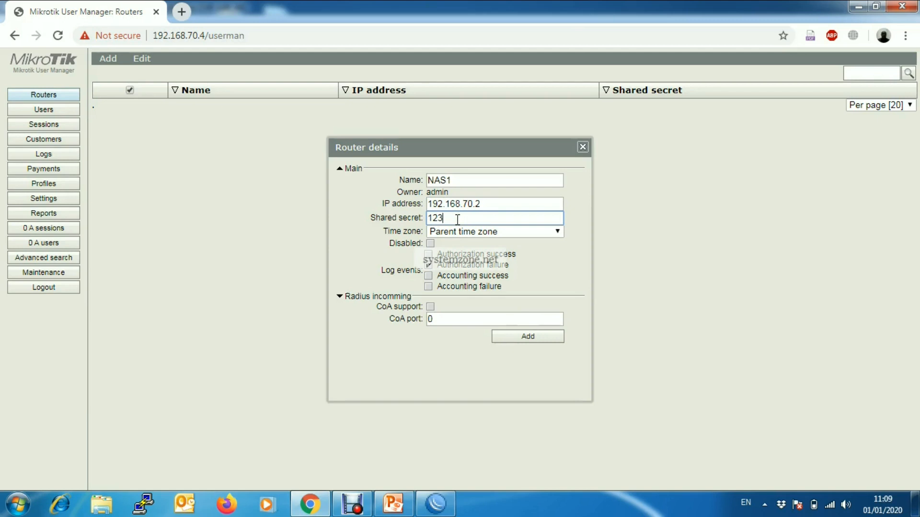
{"action": "left_click", "coordinate": [340, 296]}
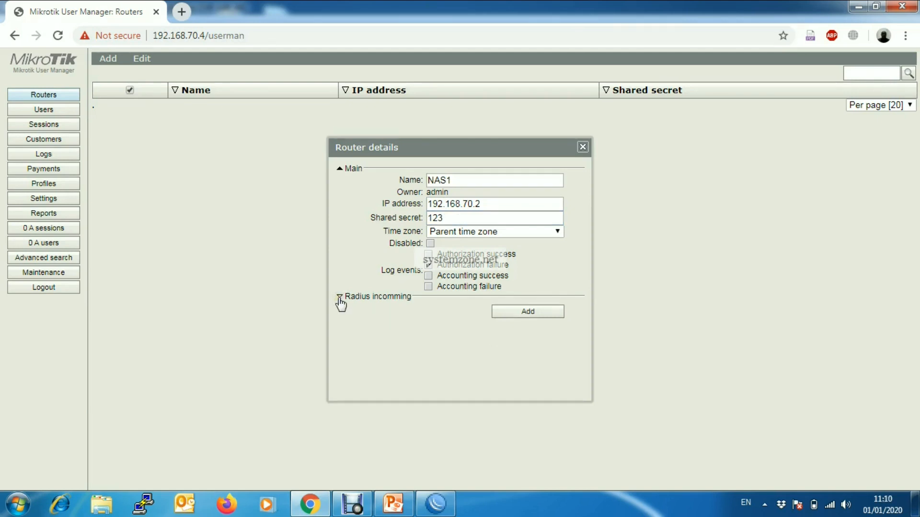
{"action": "left_click", "coordinate": [339, 296]}
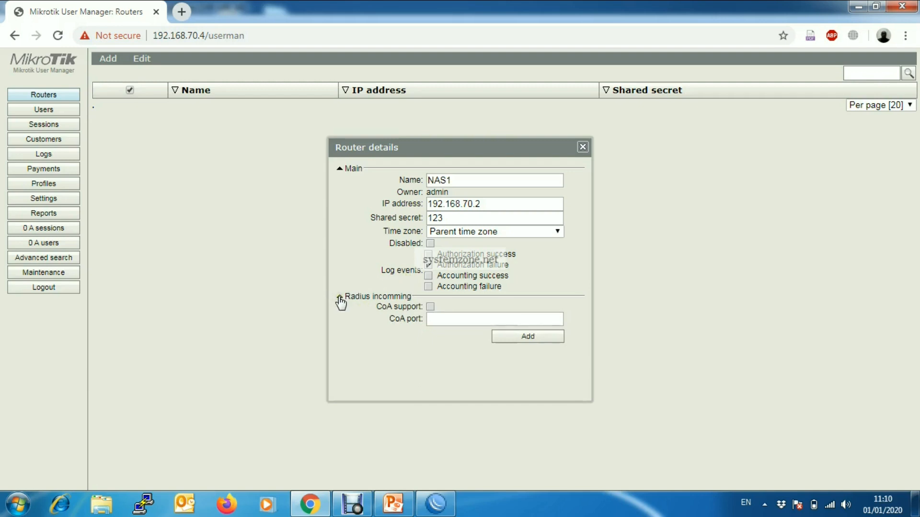
{"action": "left_click", "coordinate": [430, 306]}
{"action": "left_click", "coordinate": [434, 319]}
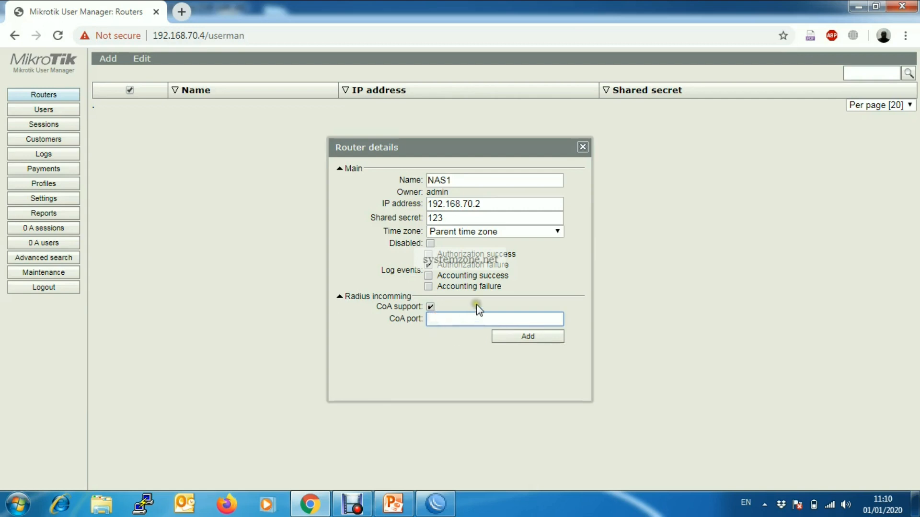
{"action": "type", "text": "3799"}
{"action": "left_click", "coordinate": [532, 337]}
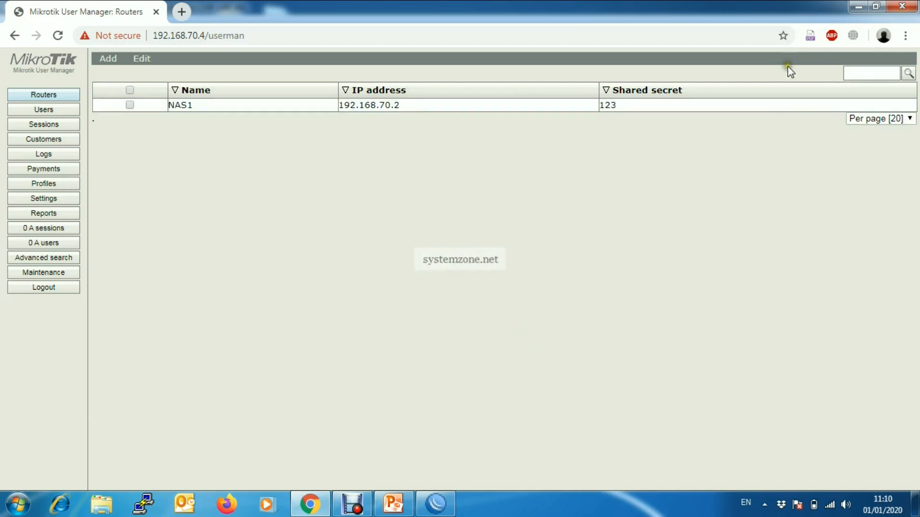
Step: Minimize Chrome and the CHR session, then connect WinBox to the hAP lite at 192.168.70.2
{"action": "left_click", "coordinate": [861, 5]}
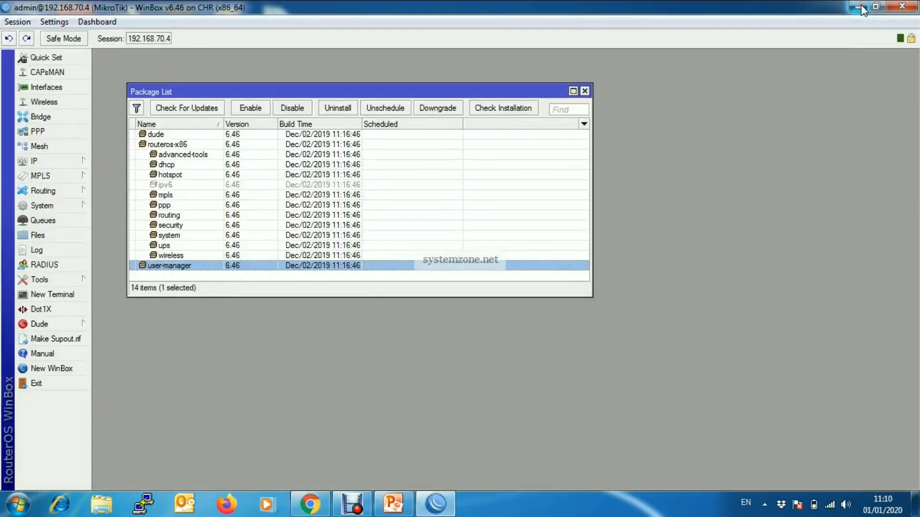
{"action": "left_click", "coordinate": [861, 6]}
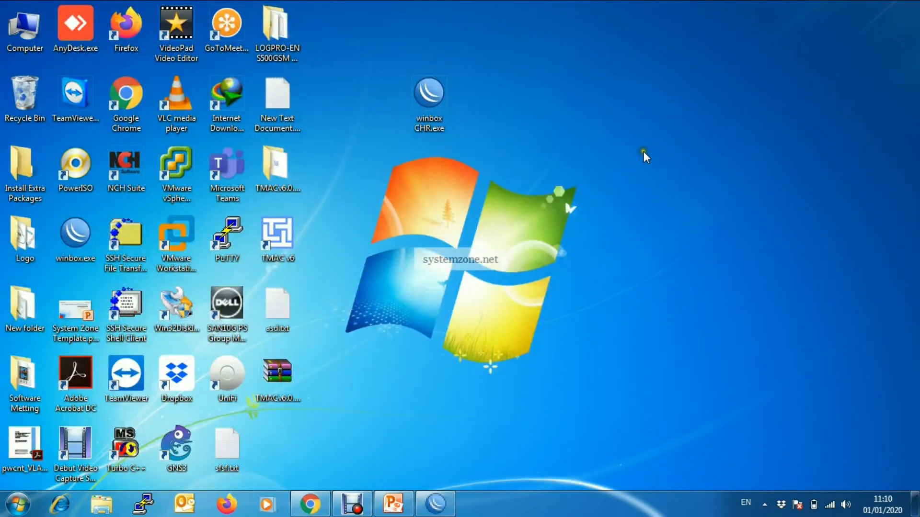
{"action": "double_click", "coordinate": [448, 101]}
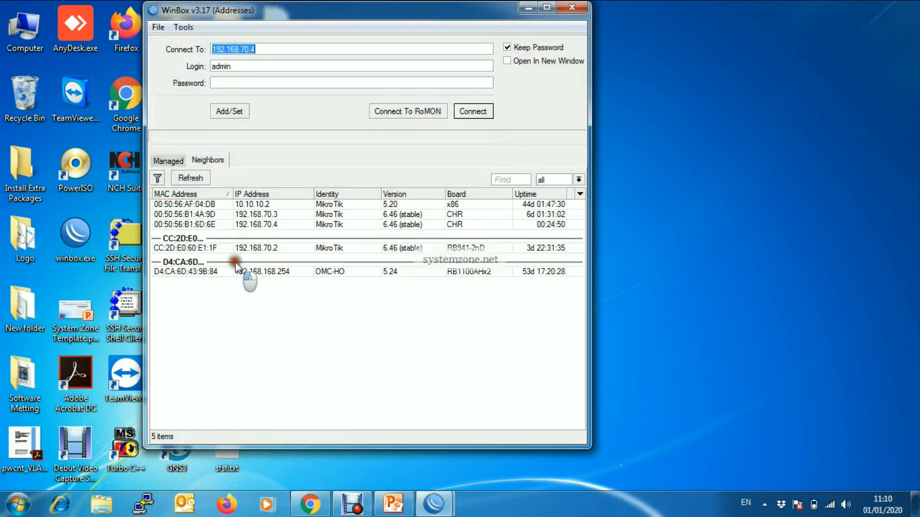
{"action": "left_click", "coordinate": [264, 249]}
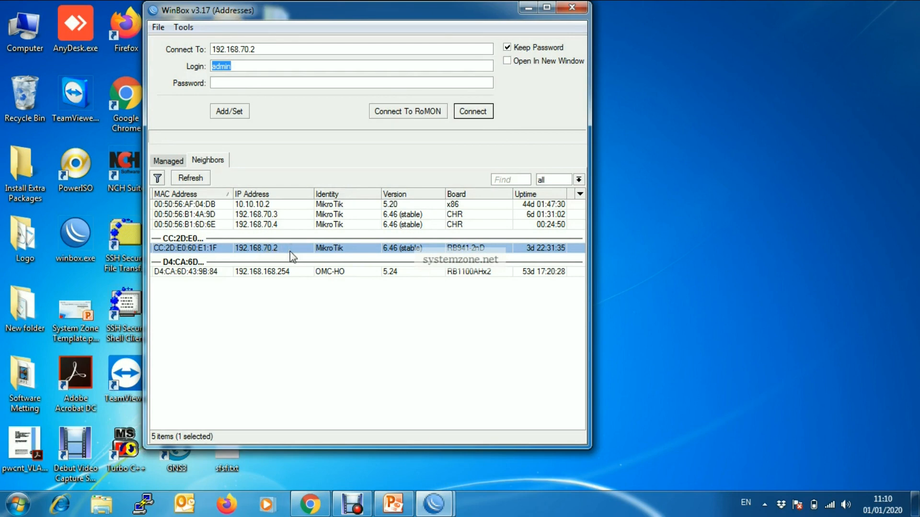
{"action": "left_click", "coordinate": [471, 111]}
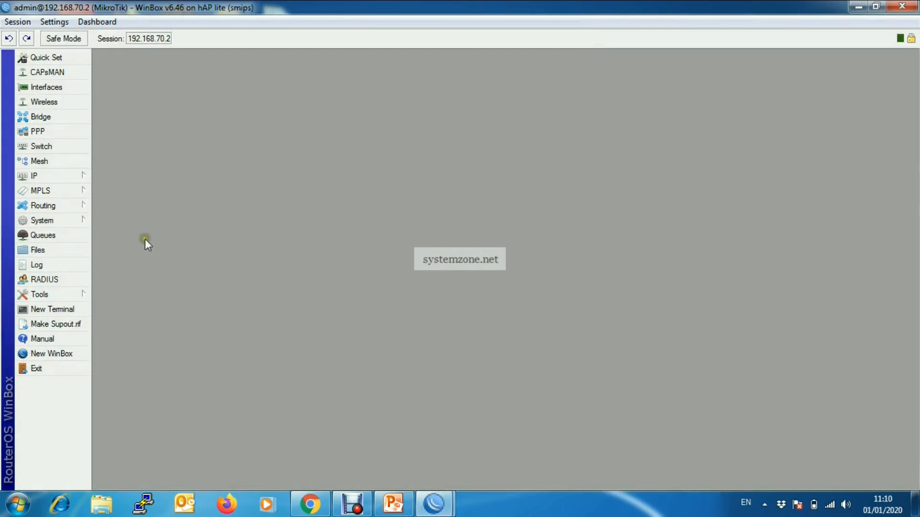
Step: Add a RADIUS server for the login service at 192.168.70.4 with a shared secret
{"action": "left_click", "coordinate": [51, 279]}
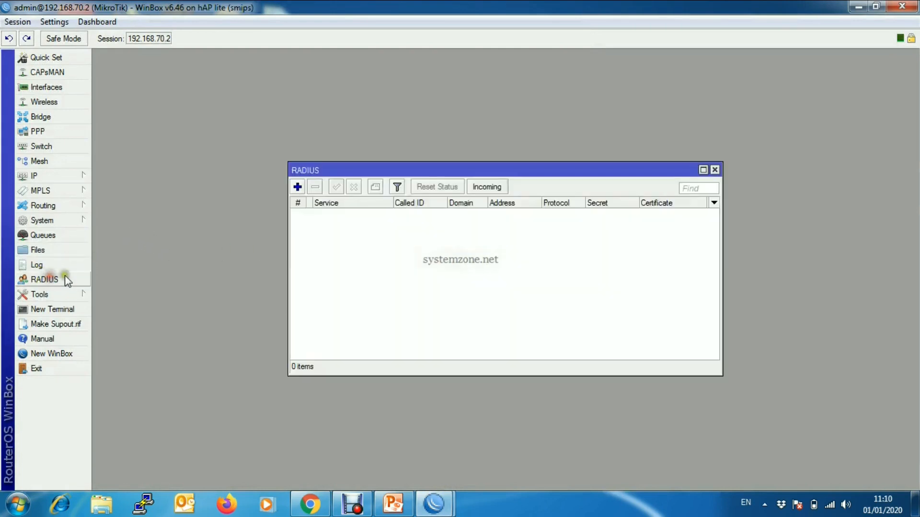
{"action": "left_click_drag", "start_coordinate": [397, 170], "coordinate": [319, 121]}
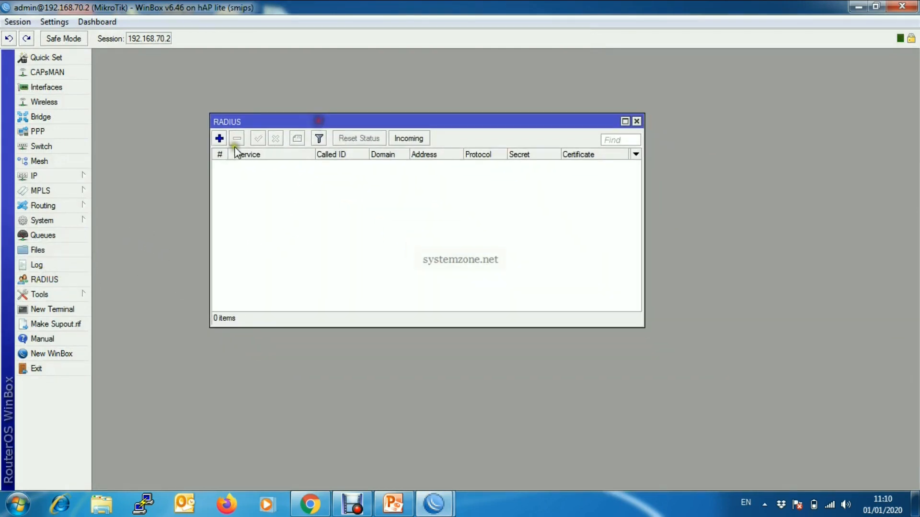
{"action": "left_click", "coordinate": [219, 139]}
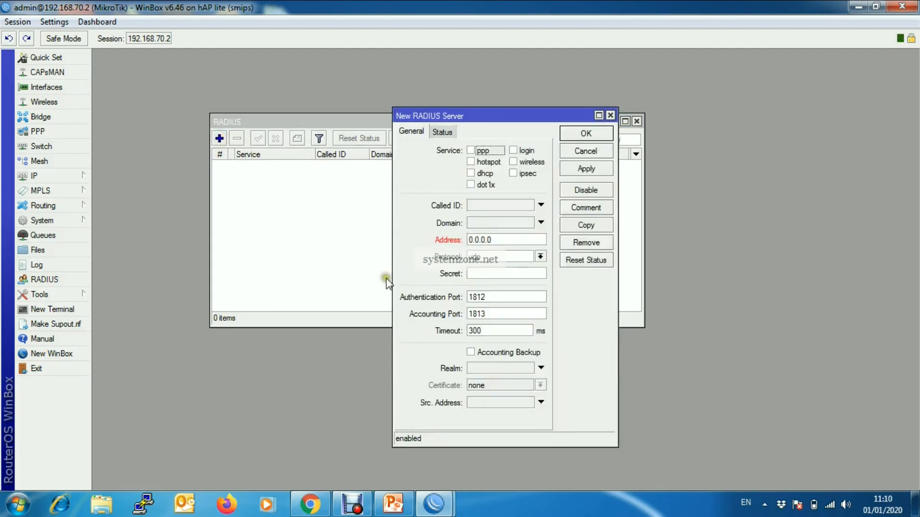
{"action": "left_click", "coordinate": [513, 151]}
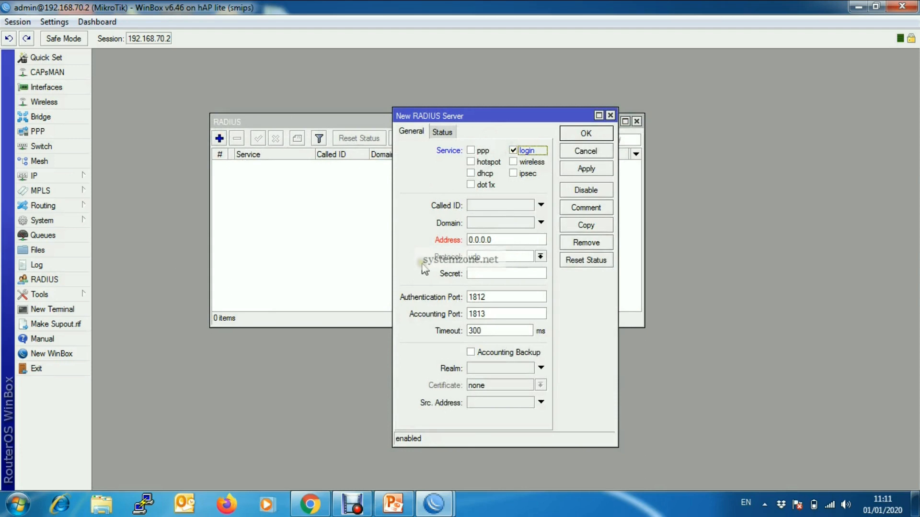
{"action": "left_click_drag", "start_coordinate": [498, 240], "coordinate": [455, 239]}
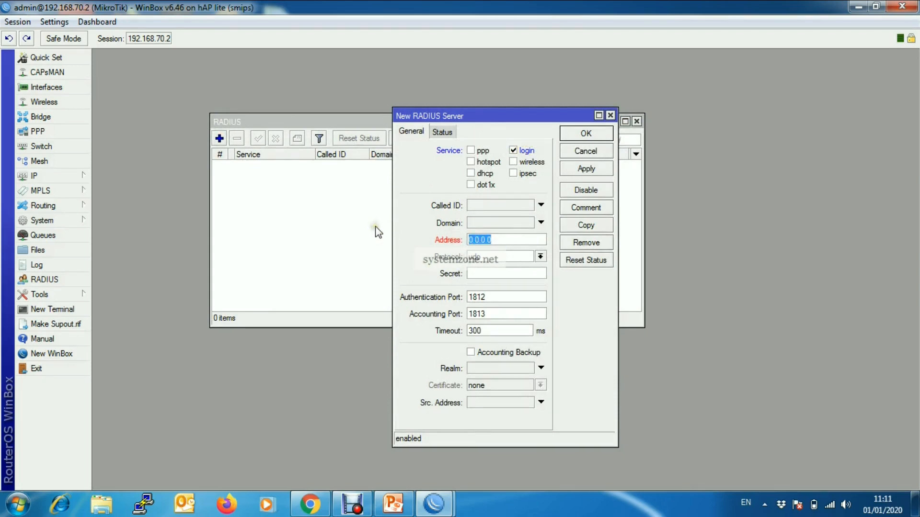
{"action": "key", "text": "BackSpace"}
{"action": "type", "text": "192.168.70.4"}
{"action": "left_click", "coordinate": [485, 274]}
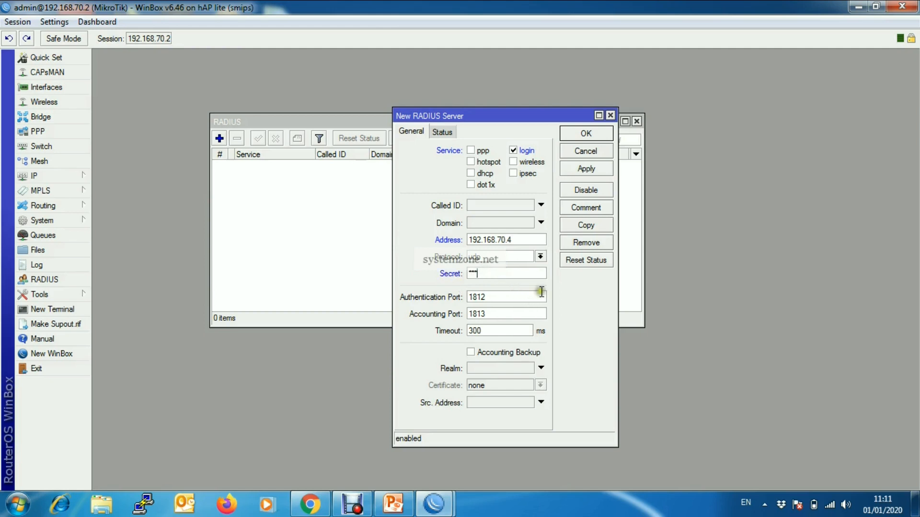
{"action": "left_click", "coordinate": [587, 168]}
{"action": "left_click", "coordinate": [586, 135]}
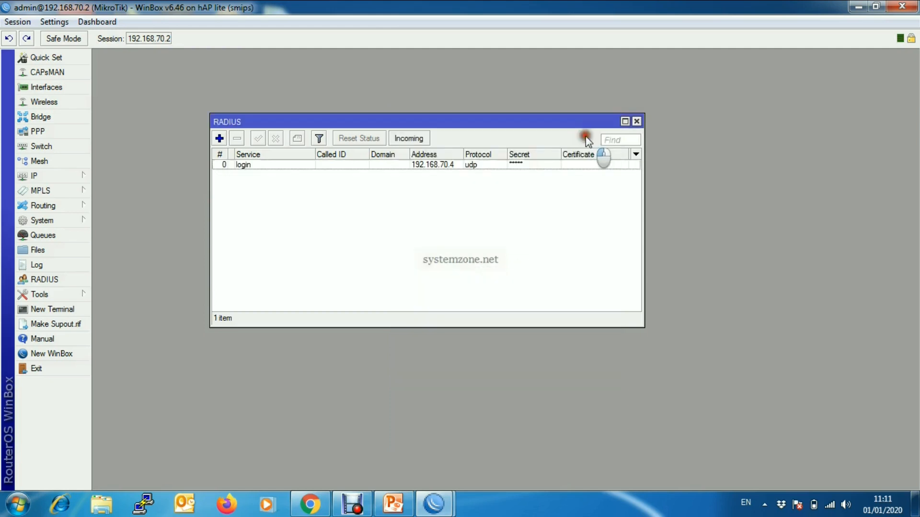
Step: Set incoming RADIUS to Accept on port 3799
{"action": "left_click", "coordinate": [410, 139]}
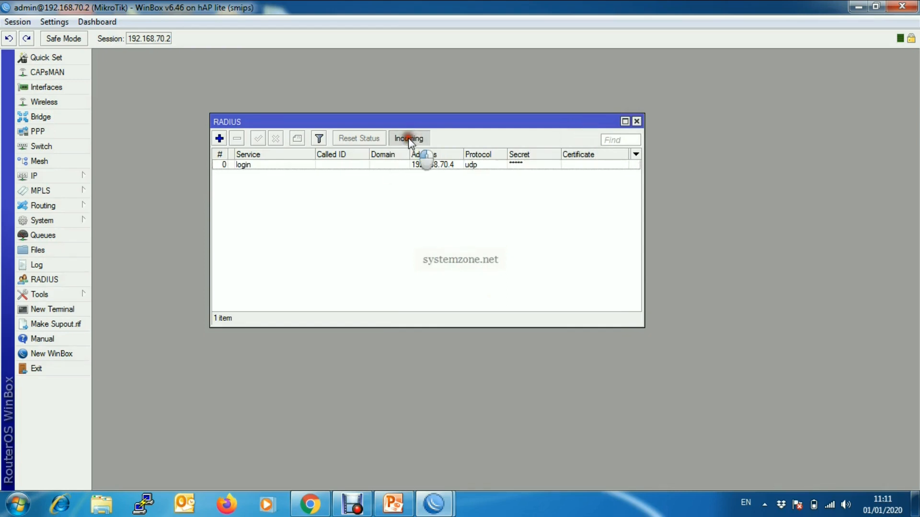
{"action": "left_click", "coordinate": [482, 230]}
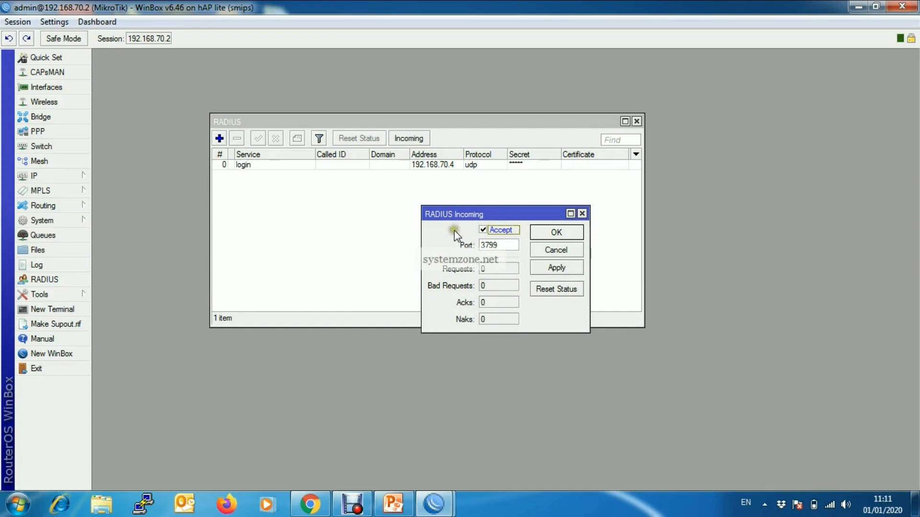
{"action": "double_click", "coordinate": [498, 245]}
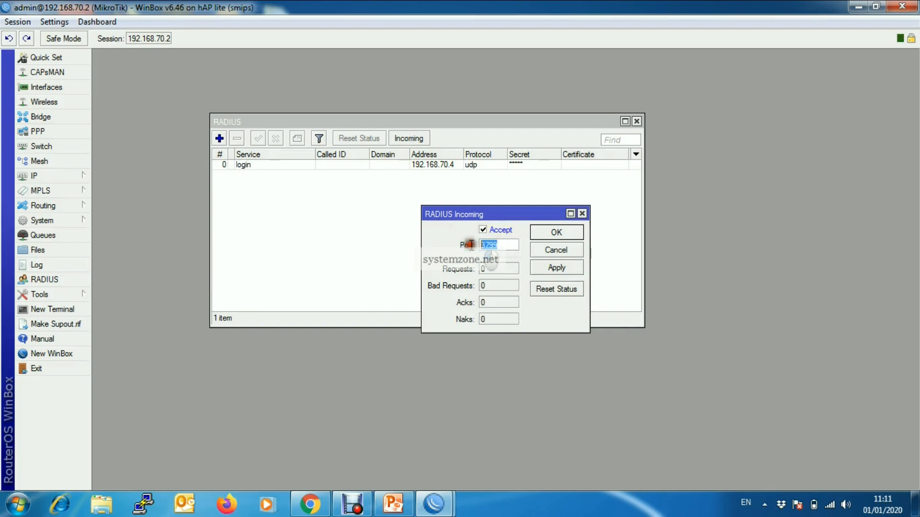
{"action": "left_click", "coordinate": [504, 244]}
{"action": "left_click", "coordinate": [561, 269]}
{"action": "left_click", "coordinate": [558, 234]}
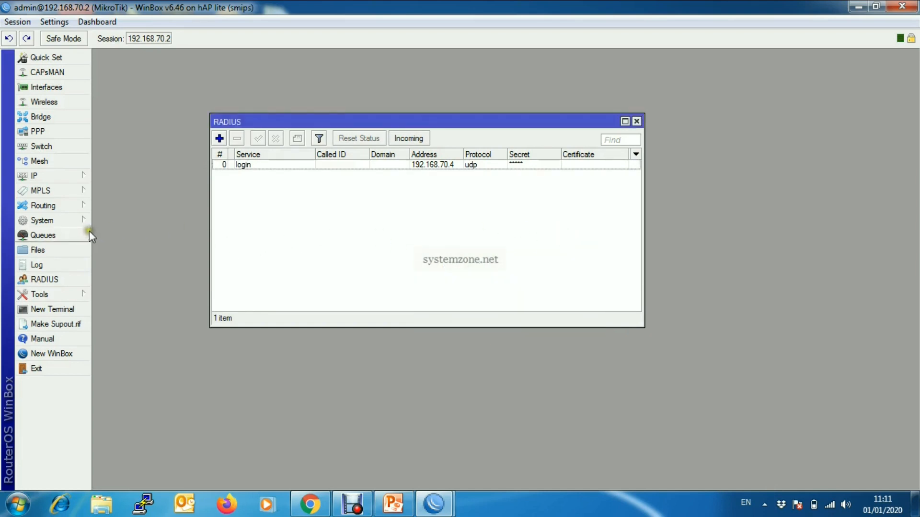
Step: Enable Use RADIUS and Accounting in the users' AAA settings, then close windows and minimize WinBox
{"action": "left_click", "coordinate": [81, 220]}
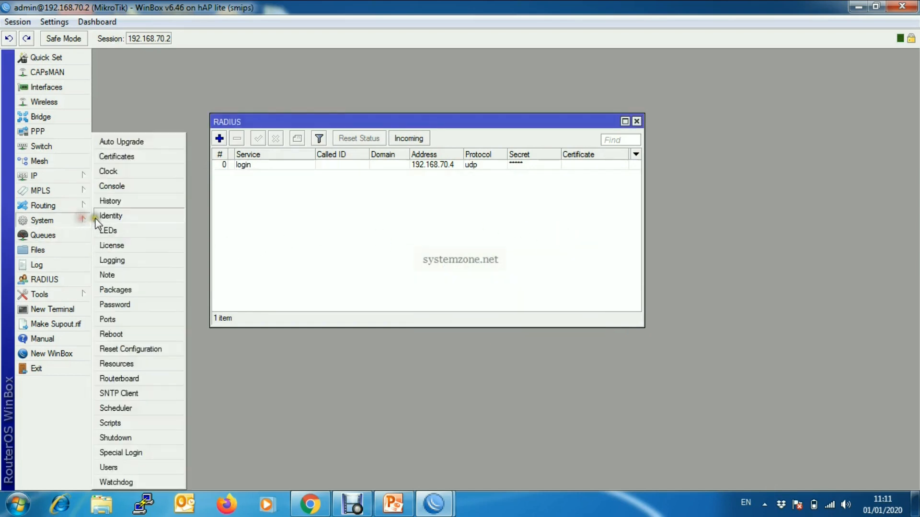
{"action": "left_click", "coordinate": [126, 467]}
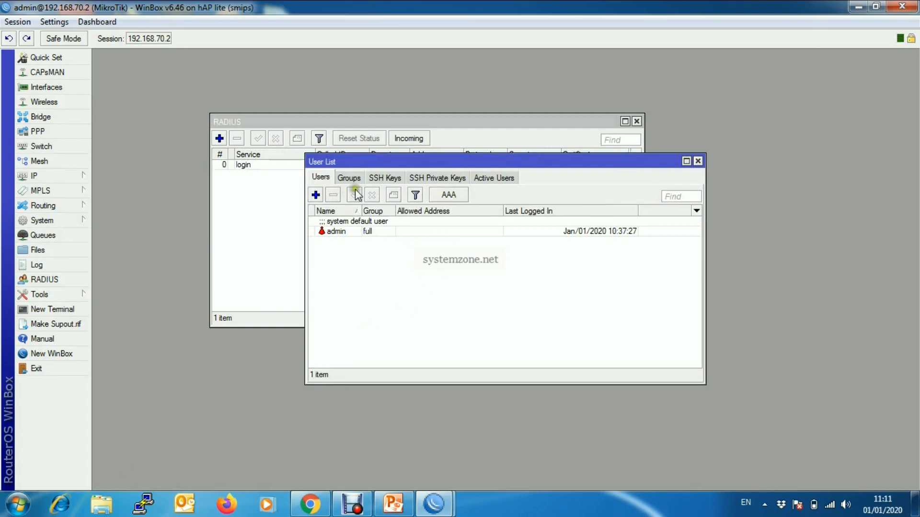
{"action": "left_click", "coordinate": [450, 196]}
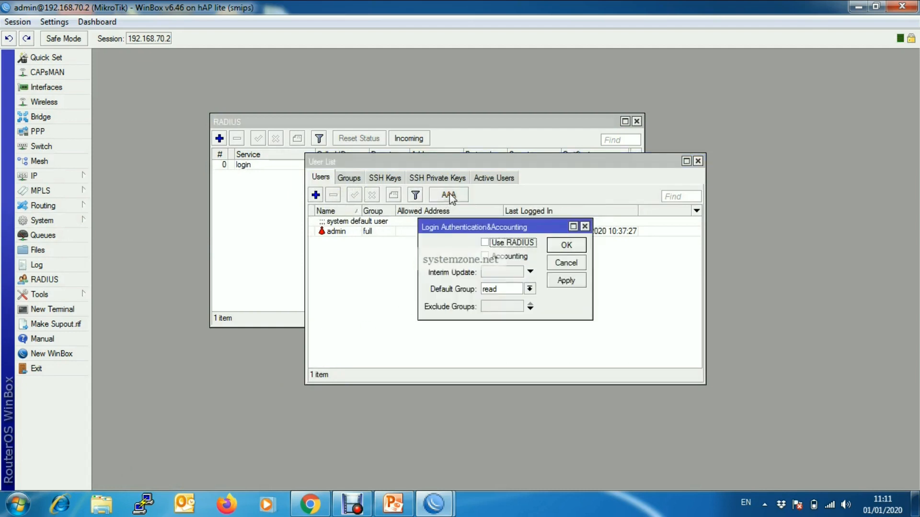
{"action": "left_click", "coordinate": [484, 243]}
{"action": "left_click", "coordinate": [485, 257]}
{"action": "left_click", "coordinate": [567, 282]}
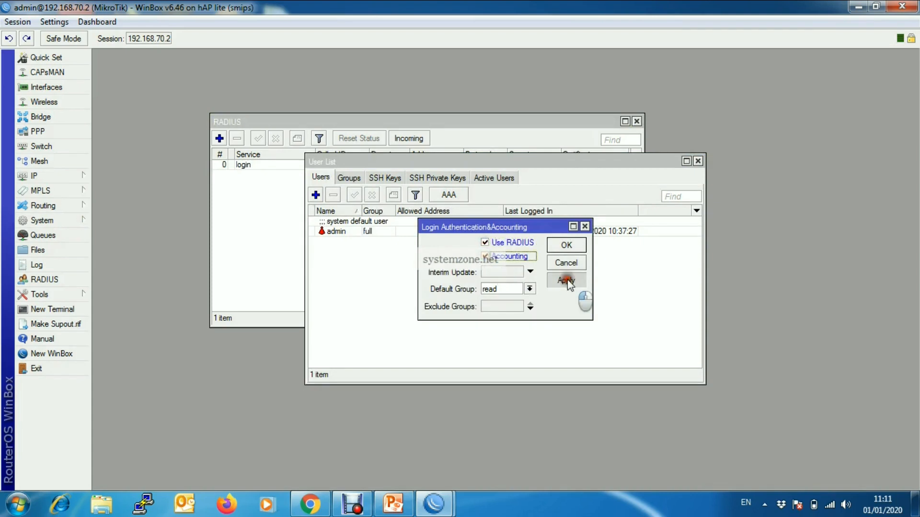
{"action": "left_click", "coordinate": [566, 245]}
{"action": "left_click", "coordinate": [697, 162]}
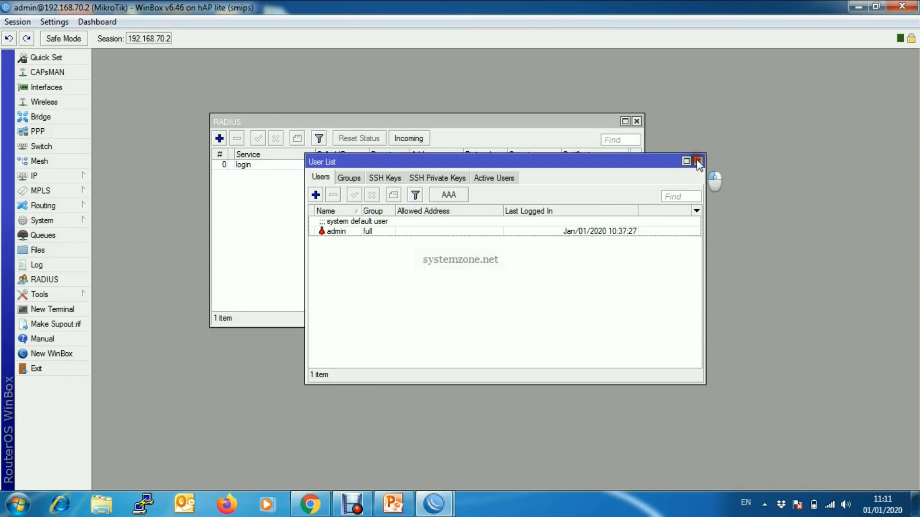
{"action": "left_click", "coordinate": [638, 121]}
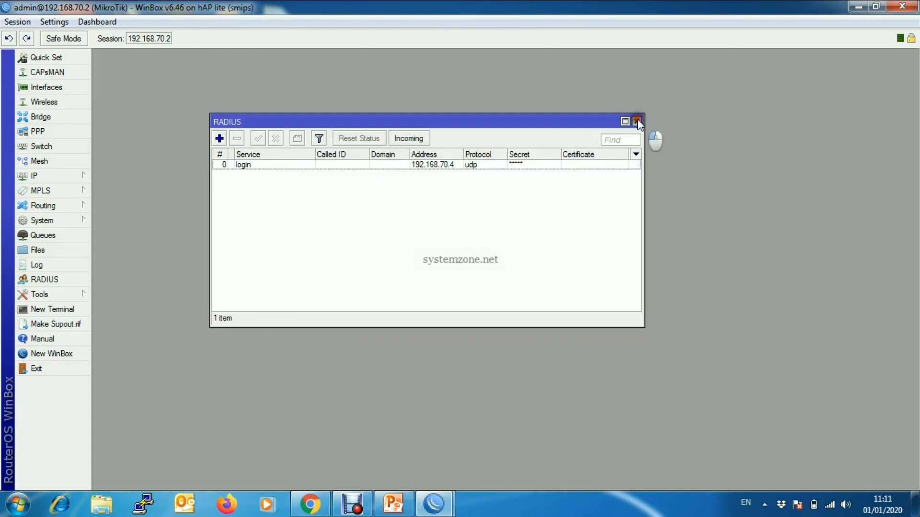
{"action": "left_click", "coordinate": [856, 8]}
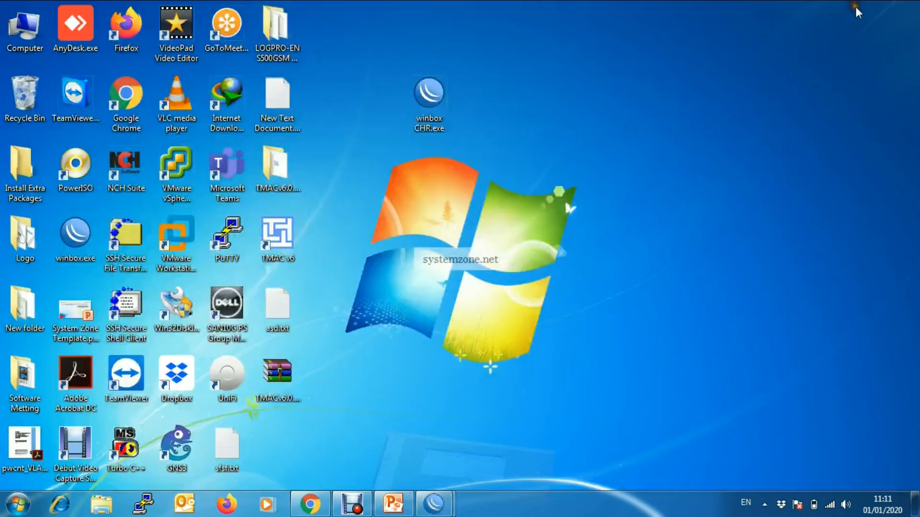
Step: Connect to the hAP at 192.168.70.2 using the User Manager user's username and password
{"action": "double_click", "coordinate": [439, 107]}
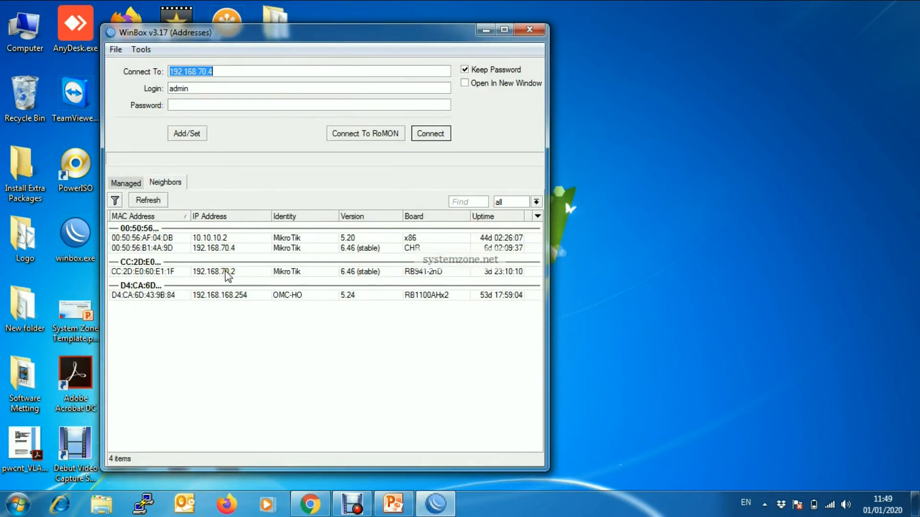
{"action": "left_click", "coordinate": [226, 271]}
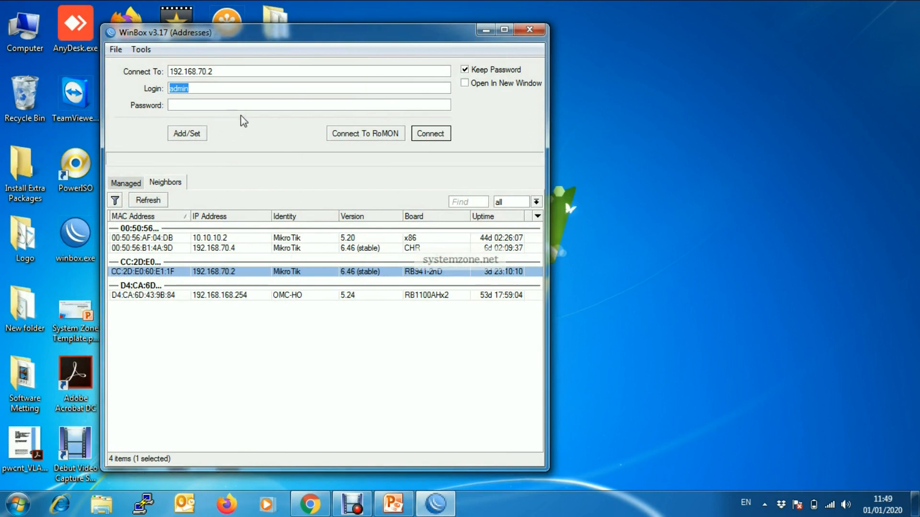
{"action": "key", "text": "BackSpace"}
{"action": "type", "text": "sayeed"}
{"action": "left_click", "coordinate": [177, 103]}
{"action": "type", "text": "*******"}
{"action": "left_click", "coordinate": [430, 134]}
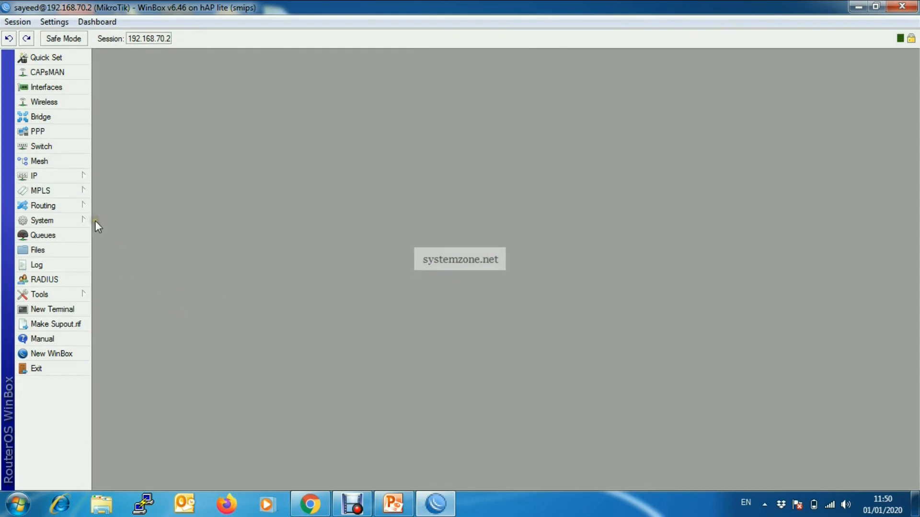
Step: Check the Active Users list for the RADIUS-authenticated session beside admin, then minimize WinBox
{"action": "left_click", "coordinate": [80, 220]}
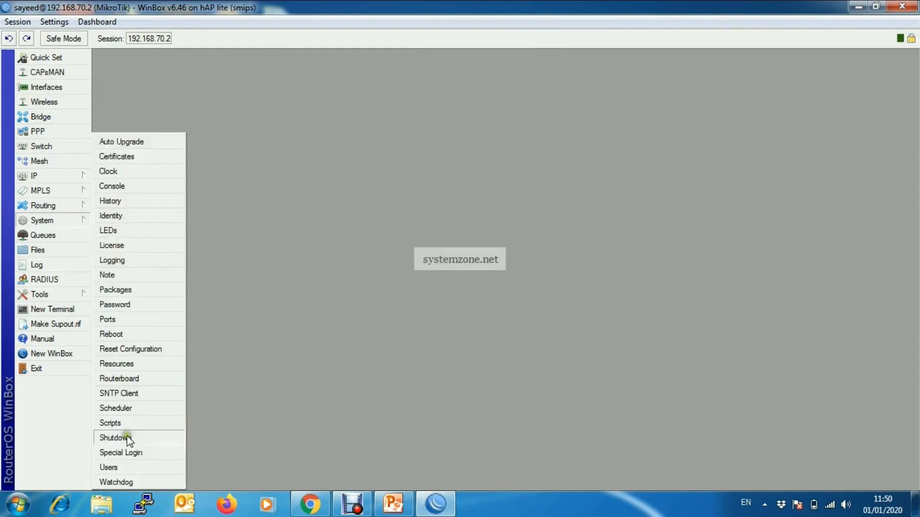
{"action": "left_click", "coordinate": [122, 466]}
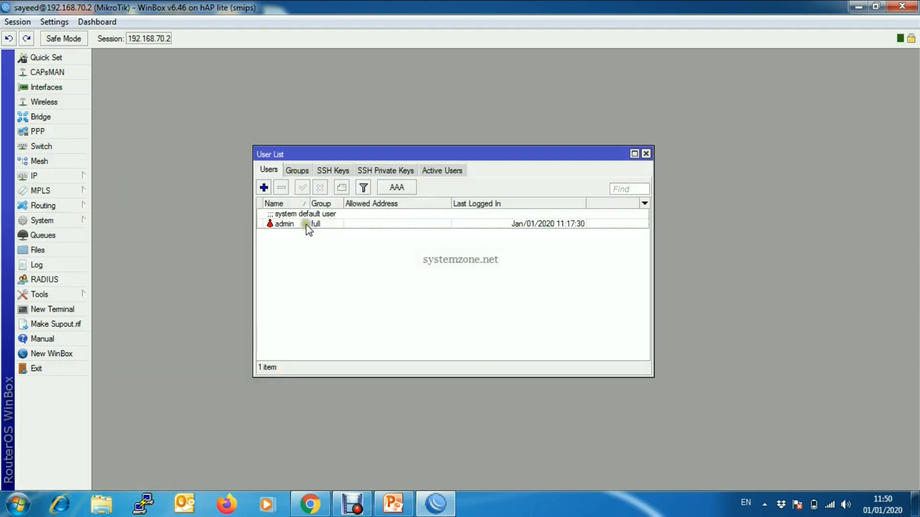
{"action": "left_click", "coordinate": [440, 172]}
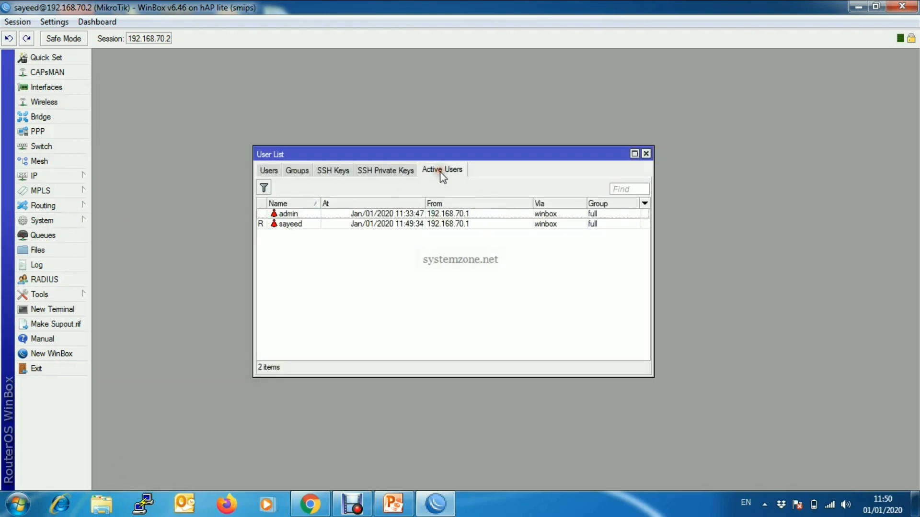
{"action": "left_click", "coordinate": [304, 225]}
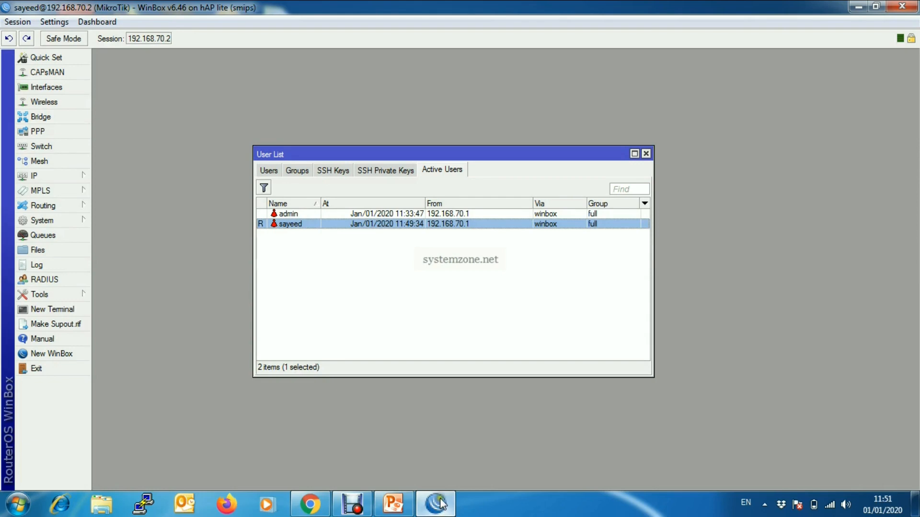
{"action": "left_click", "coordinate": [858, 7]}
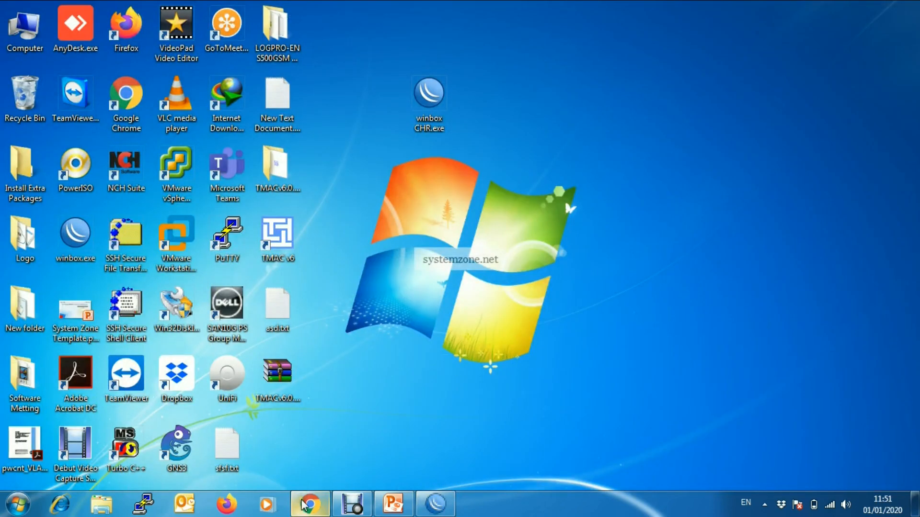
Step: Review the RADIUS user's recorded sessions in User Manager, view Active users, then minimize Chrome
{"action": "left_click", "coordinate": [301, 494]}
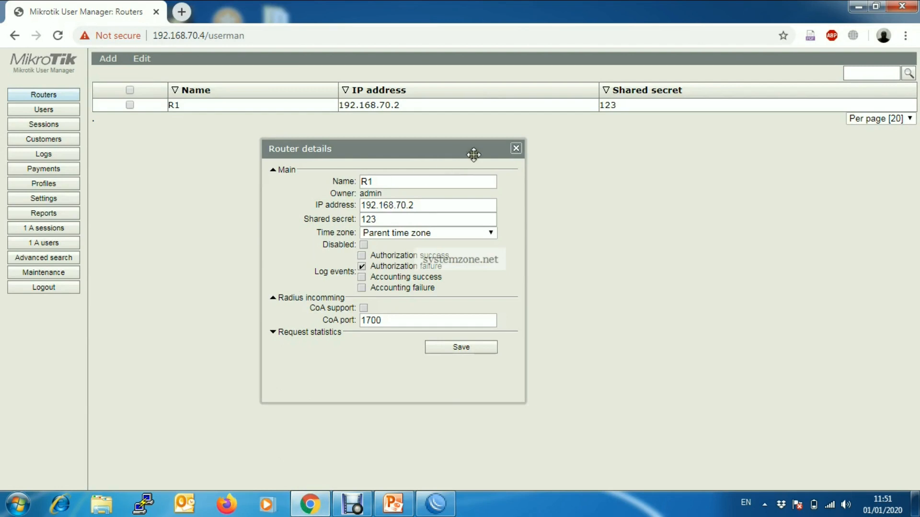
{"action": "left_click", "coordinate": [516, 149]}
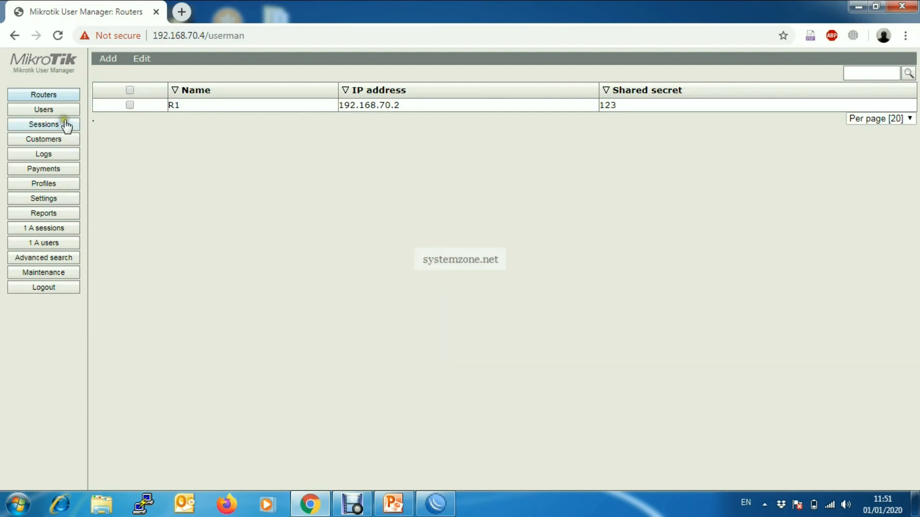
{"action": "left_click", "coordinate": [48, 109]}
{"action": "left_click", "coordinate": [189, 107]}
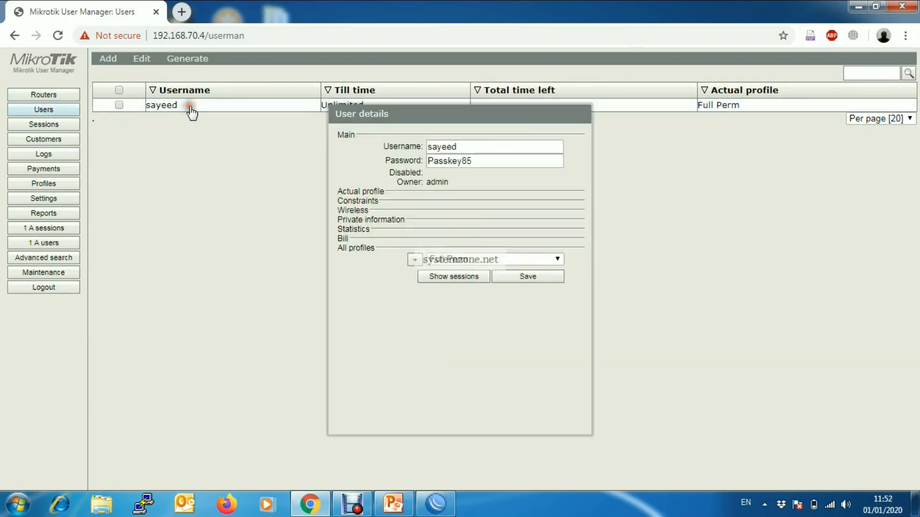
{"action": "left_click", "coordinate": [451, 278]}
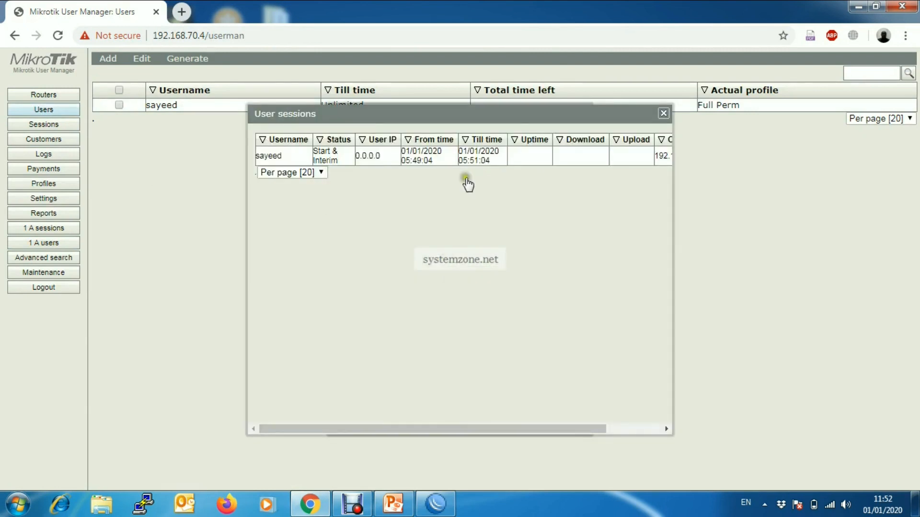
{"action": "left_click", "coordinate": [663, 114]}
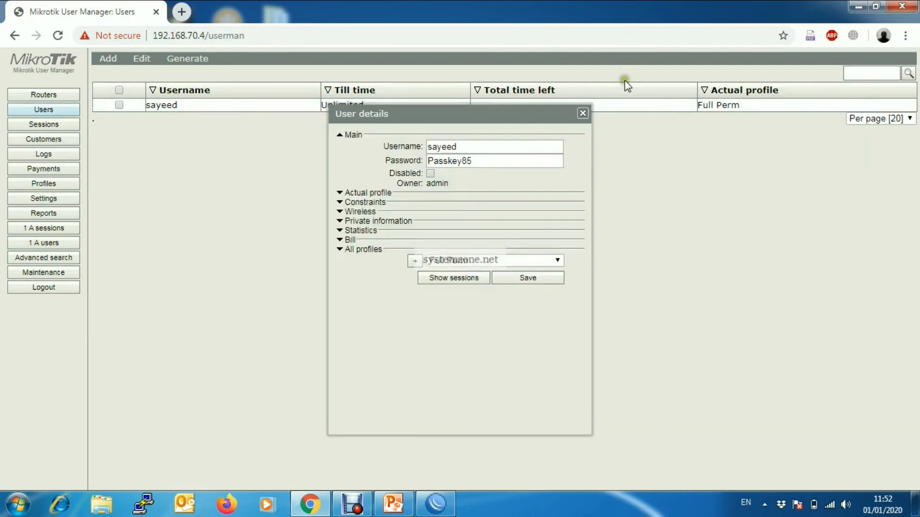
{"action": "left_click", "coordinate": [582, 113]}
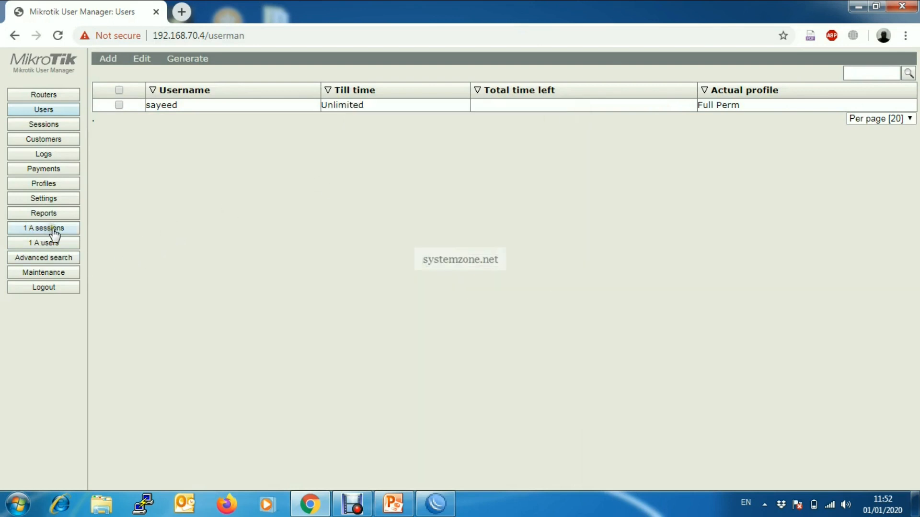
{"action": "left_click", "coordinate": [37, 246]}
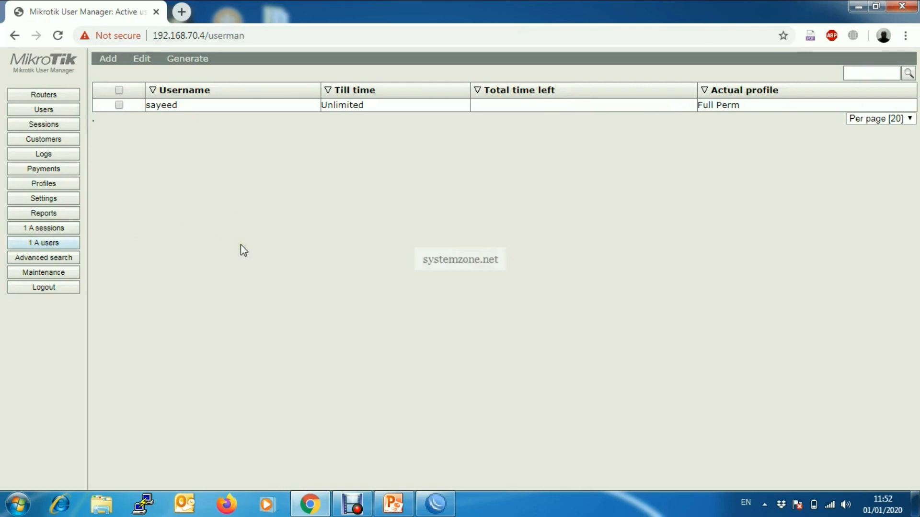
{"action": "left_click", "coordinate": [858, 7]}
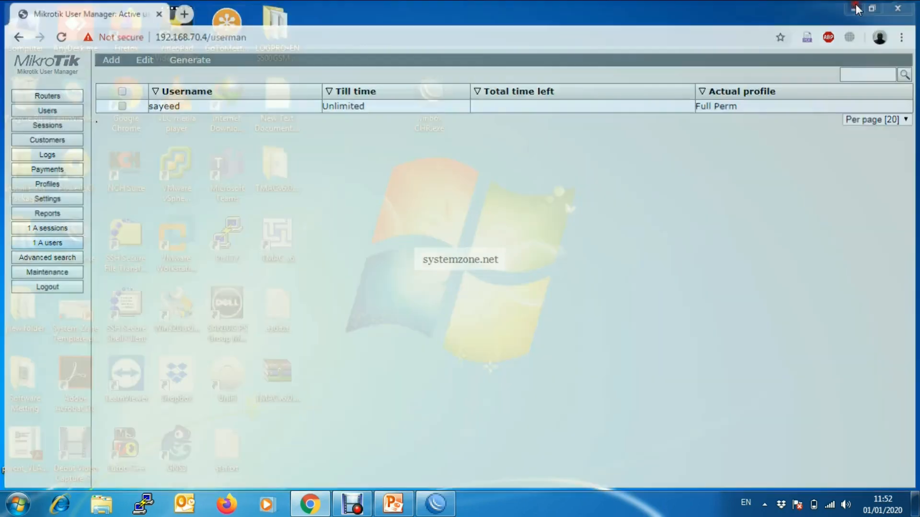